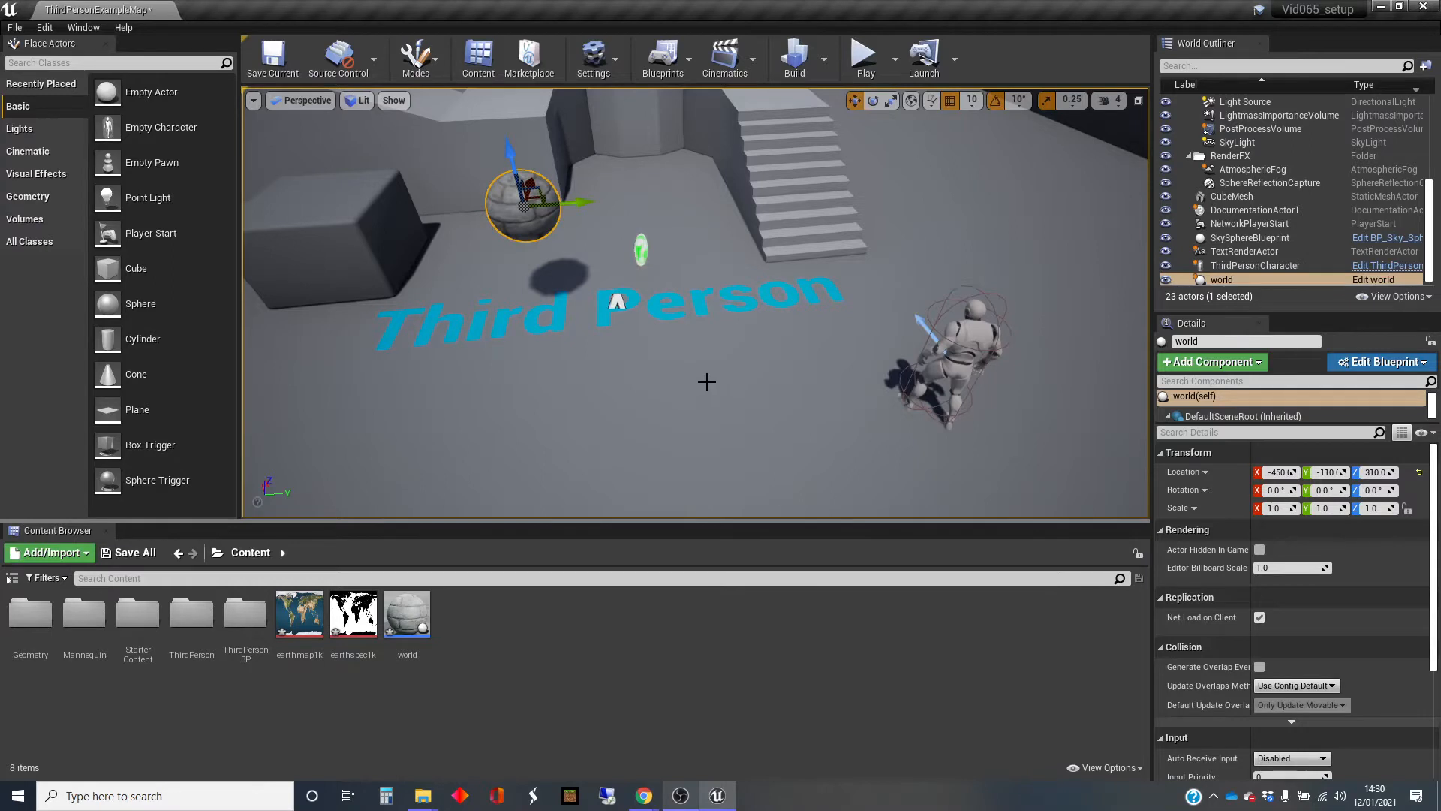
Play-test the level, run the character up to the floating brick sphere and back, and end the play session.
left_click(677, 382)
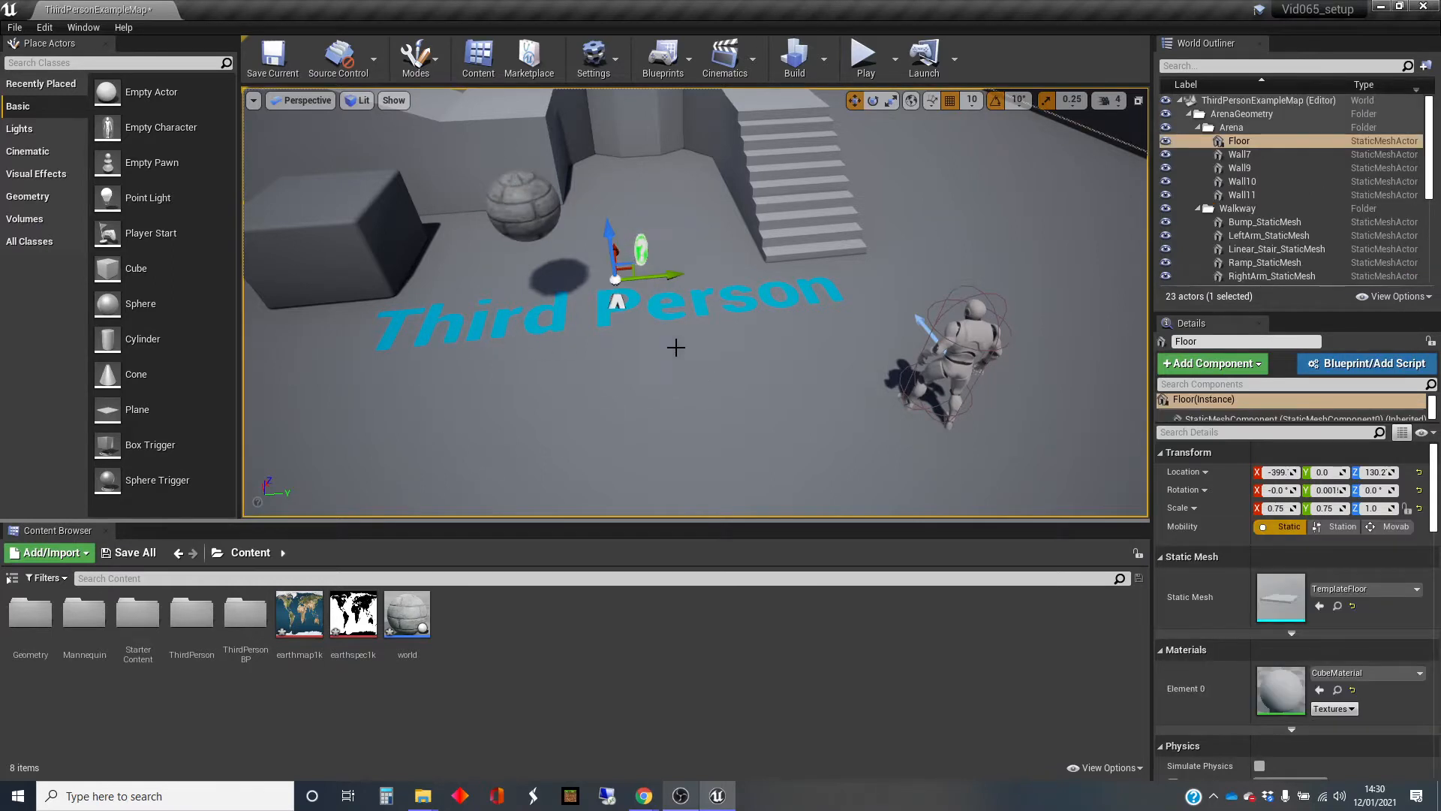
left_click_drag(675, 346, 690, 344)
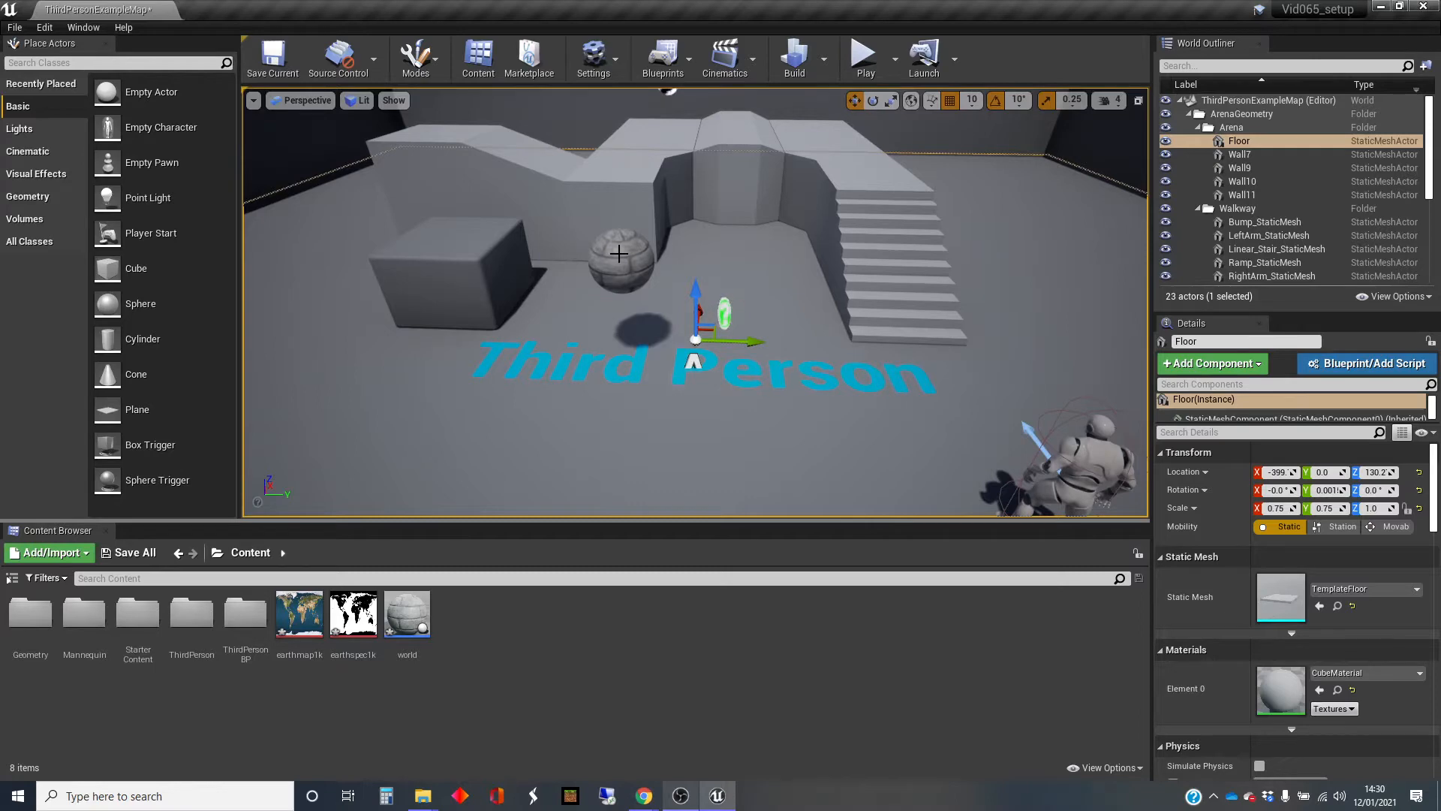
left_click(863, 56)
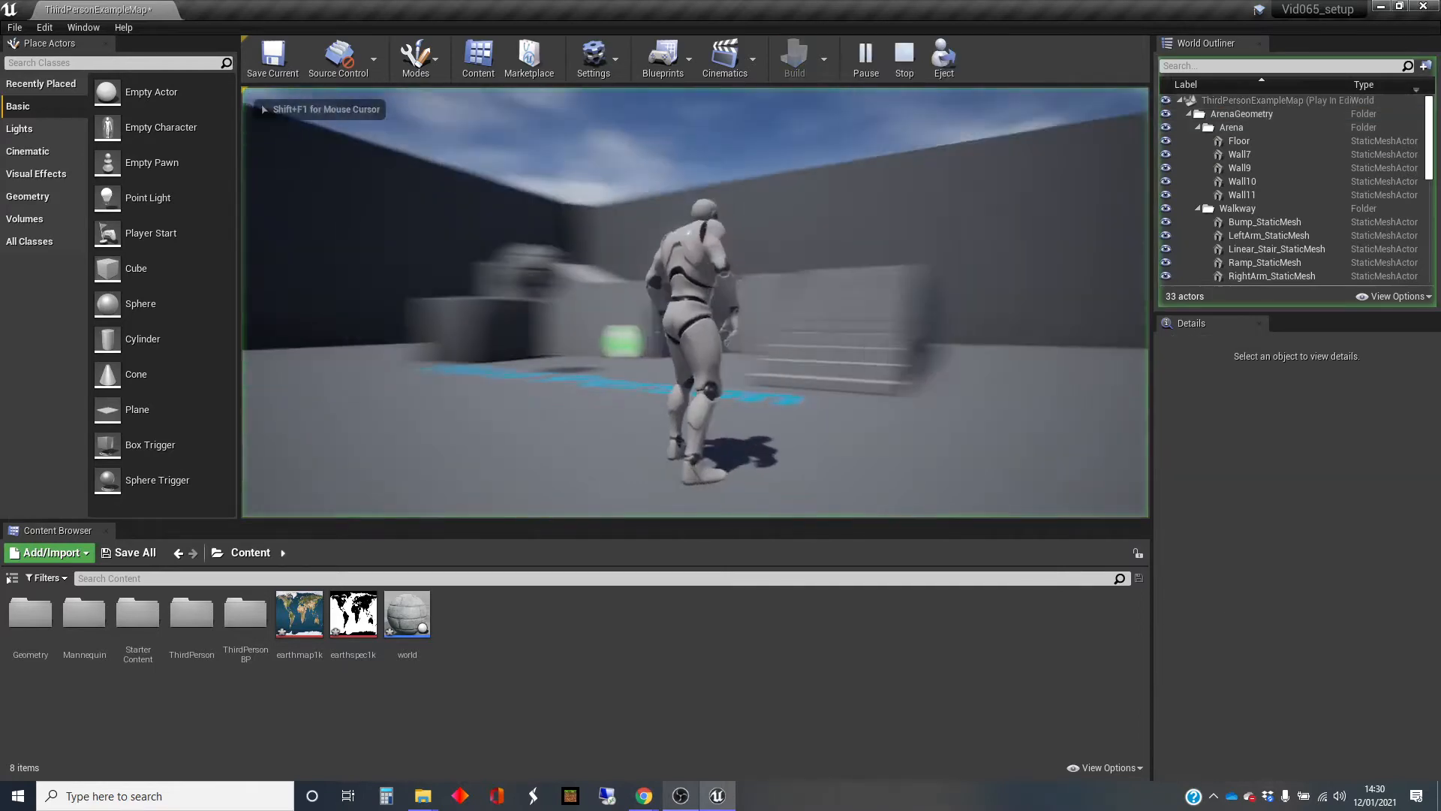
key("w")
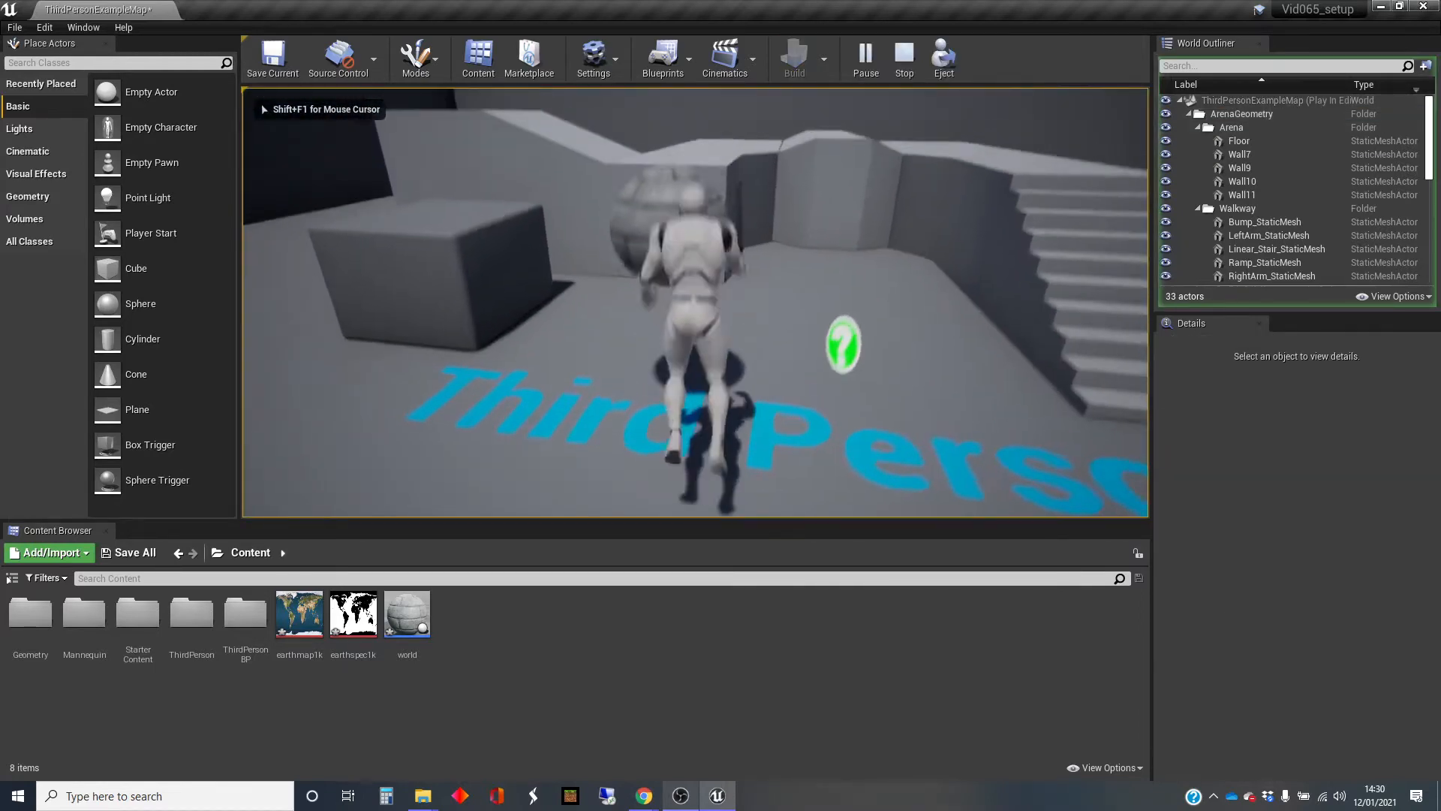
key("s")
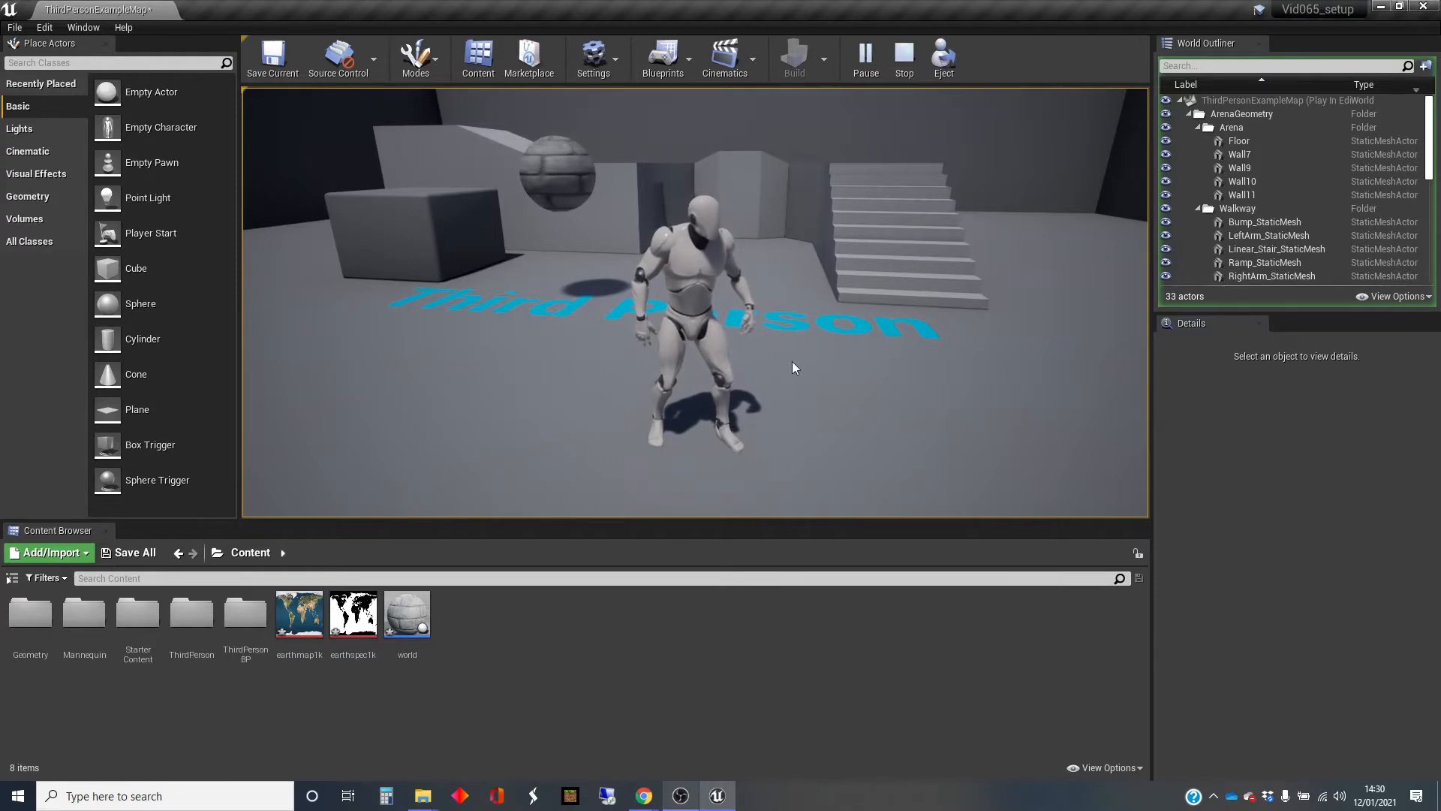
key("Escape")
Examine the earthmap1k and earthspec1k textures one after the other, closing each texture editor.
mouse_move(309, 613)
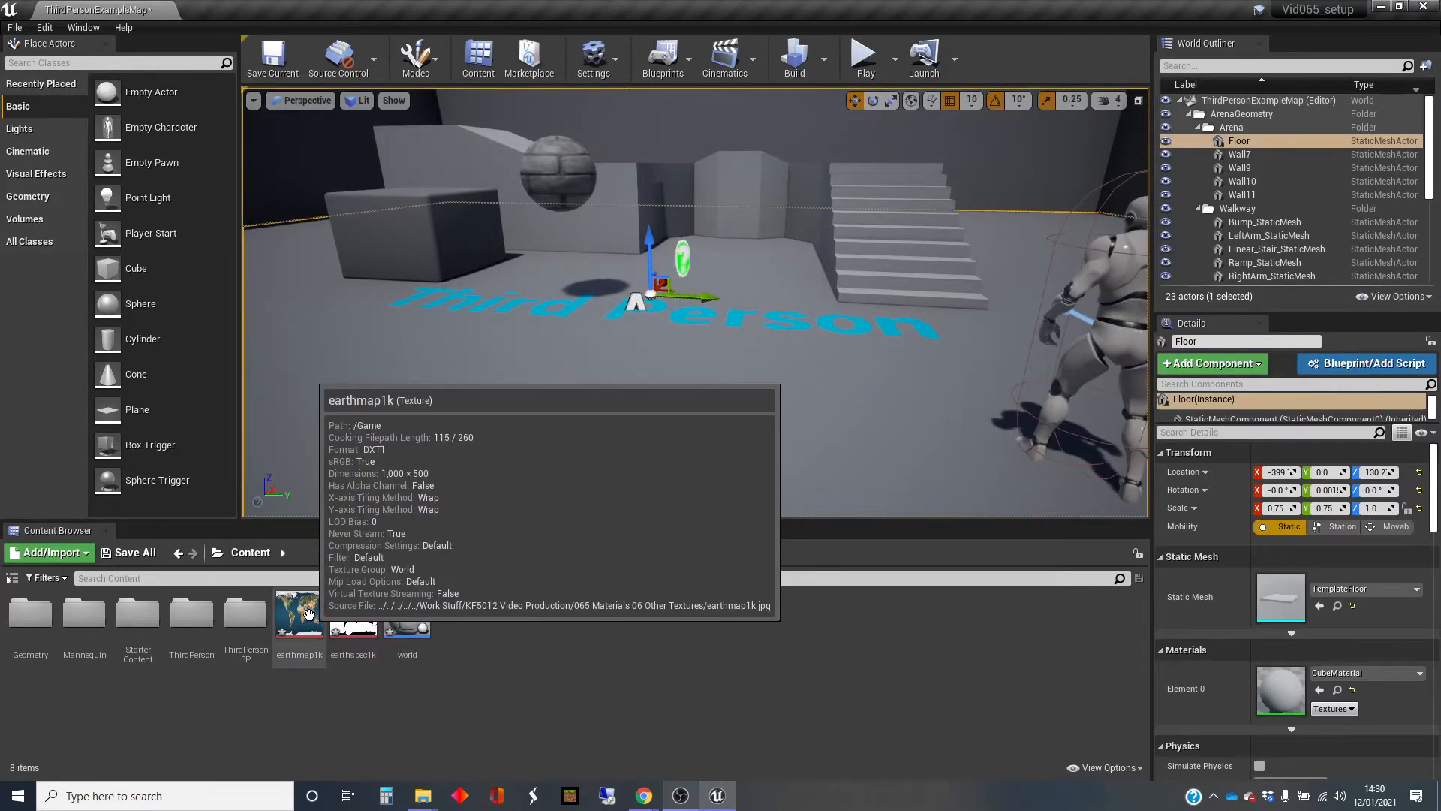
double_click(308, 614)
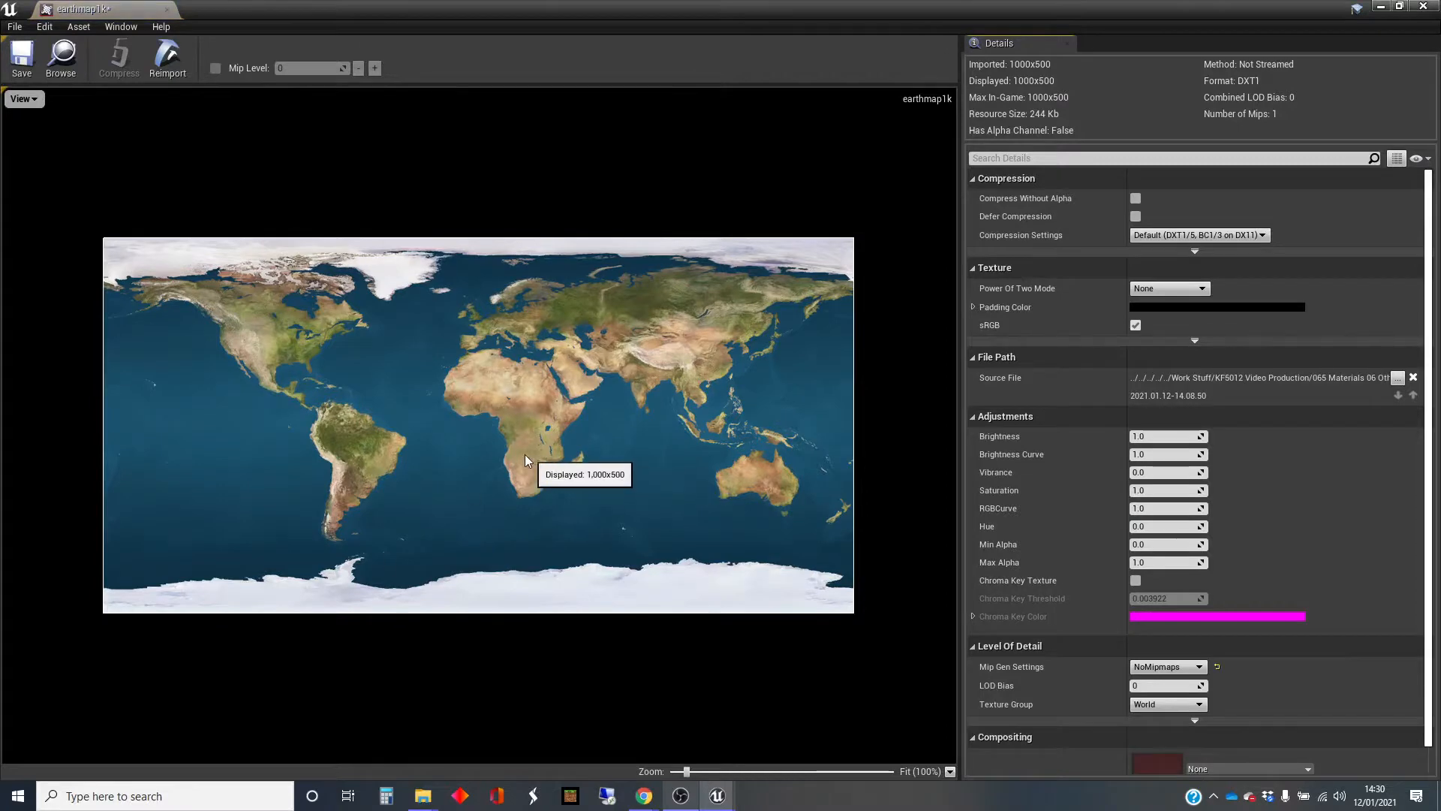
left_click(165, 9)
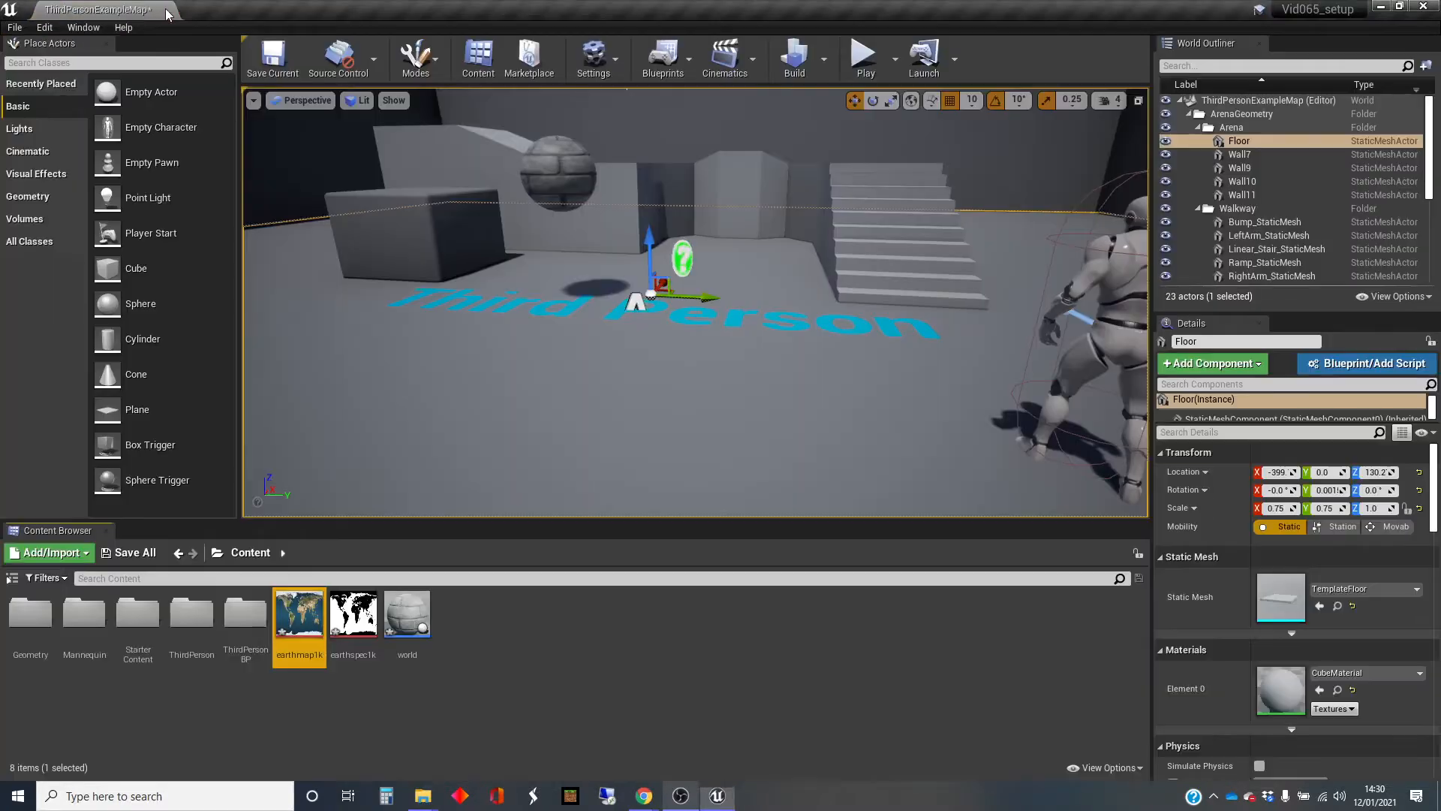
double_click(344, 608)
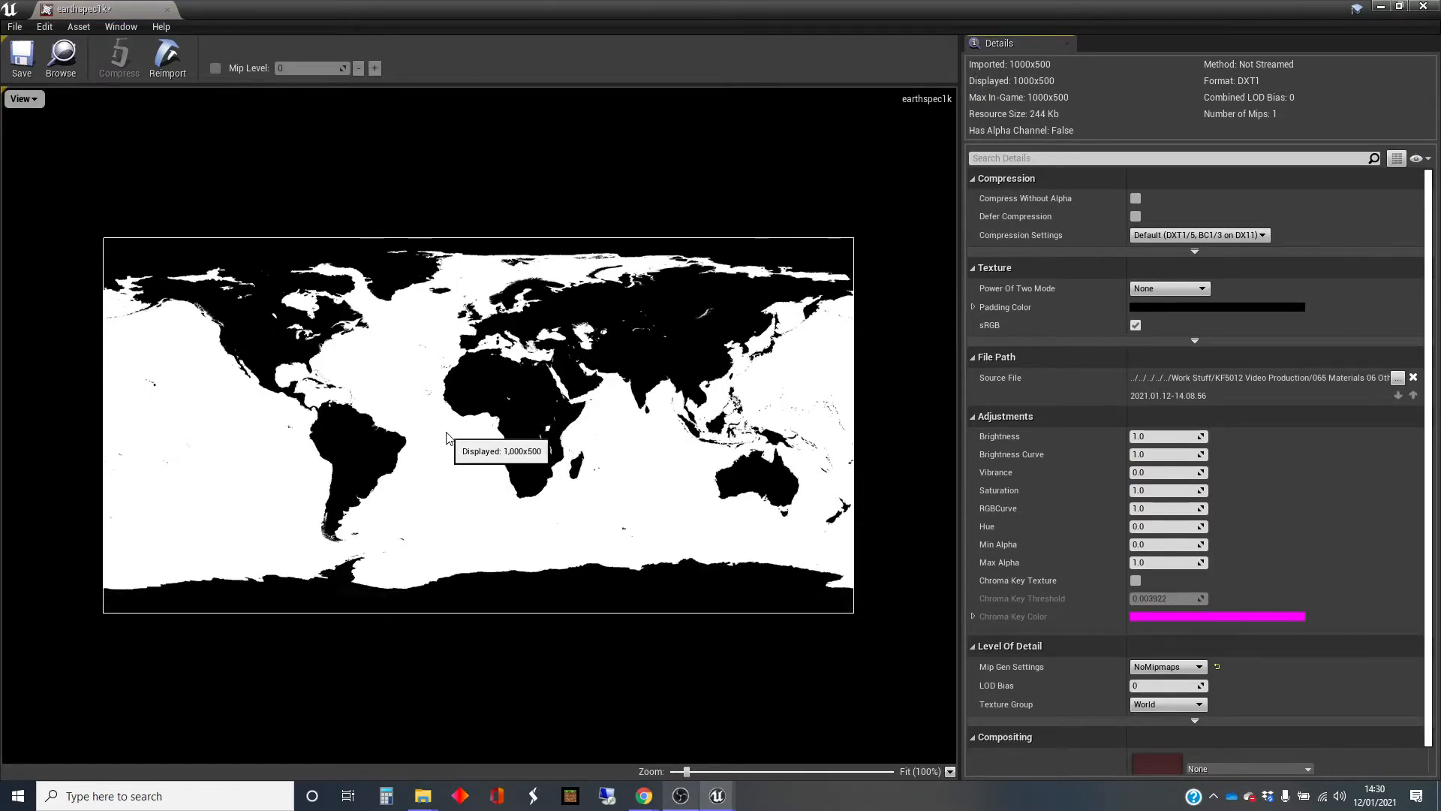
left_click(166, 10)
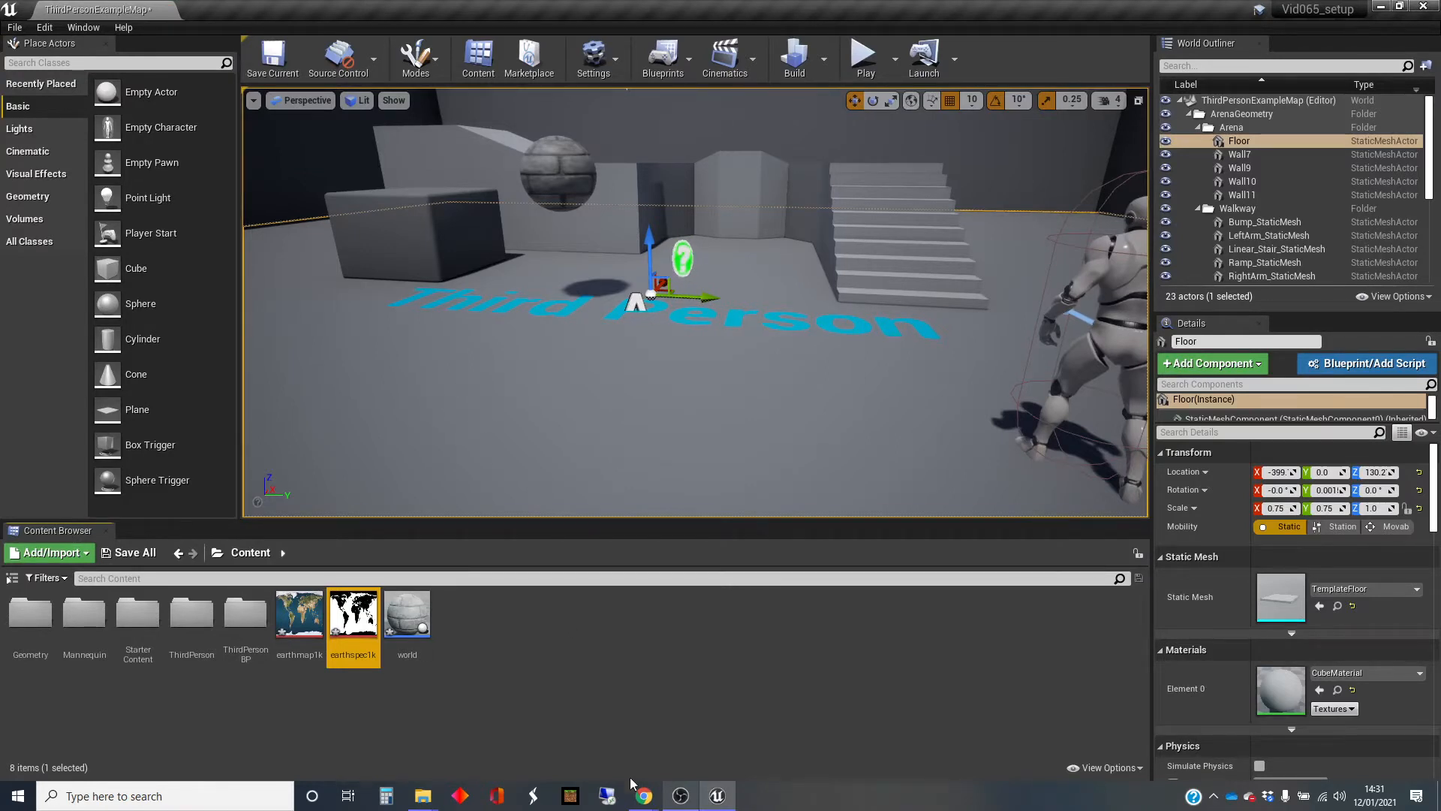
Switch to Chrome to view the Planet Earth Texture Maps source page, and return to Unreal Editor.
mouse_move(643, 798)
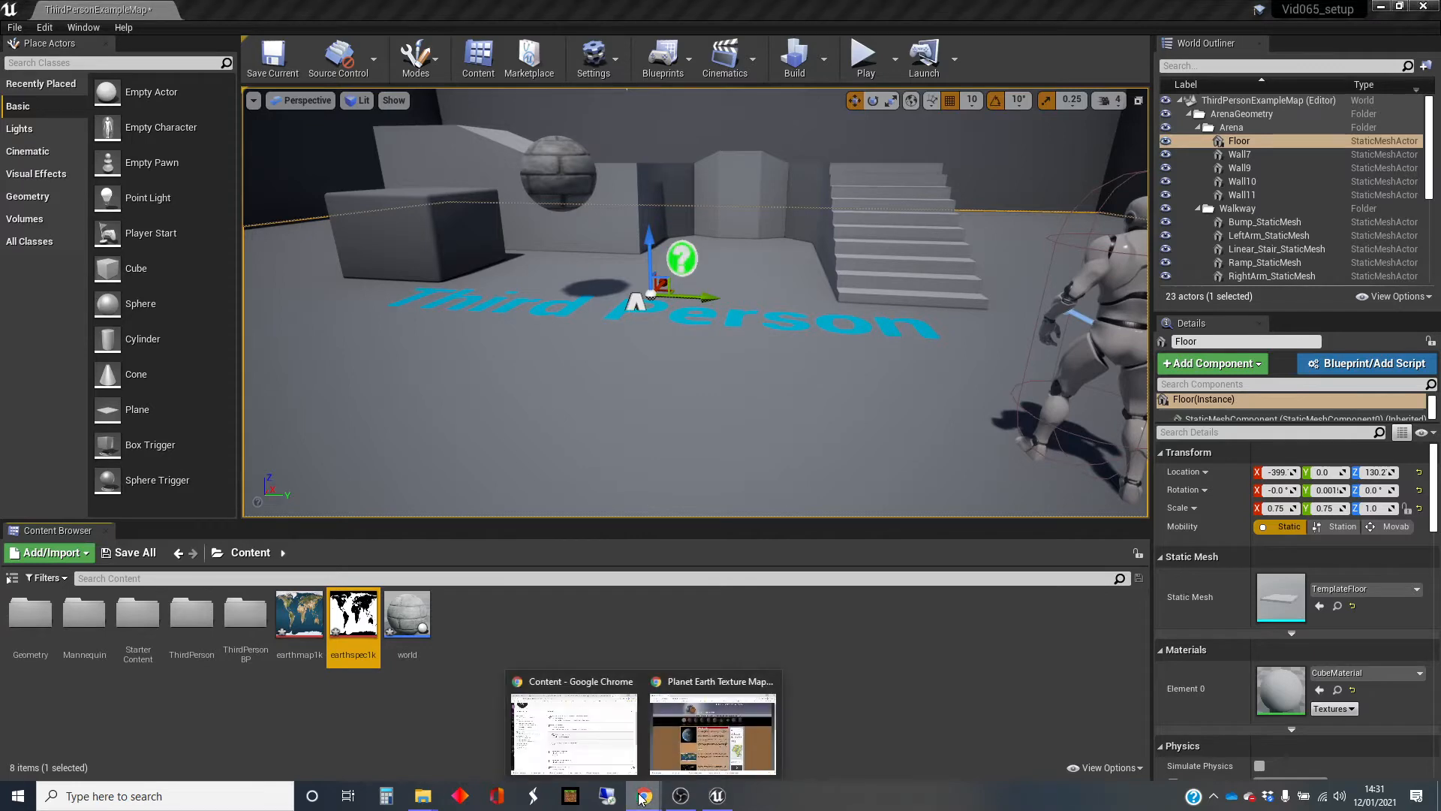
left_click(706, 731)
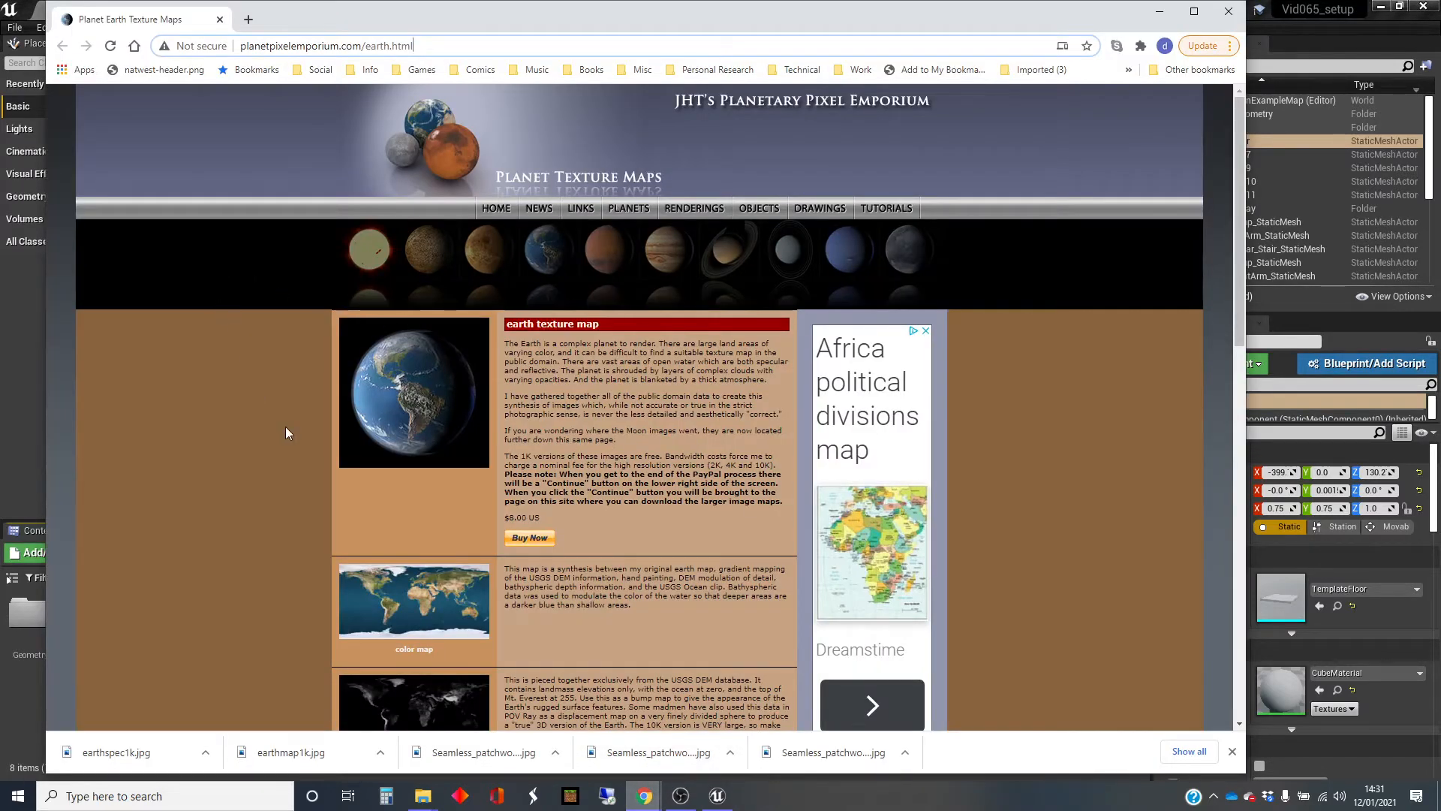
left_click(1160, 12)
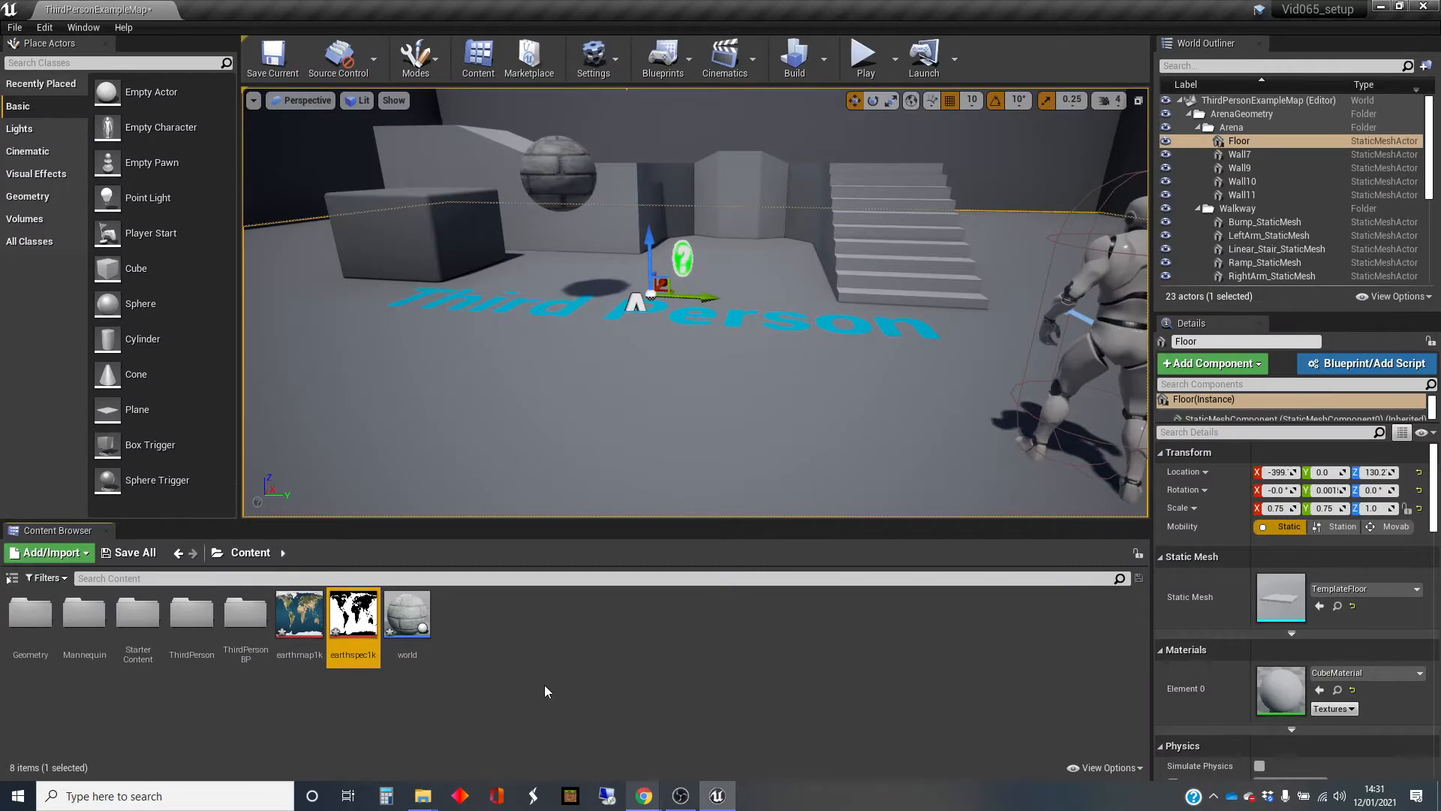
Create a new material named MyWorldMat in the Content folder.
right_click(523, 629)
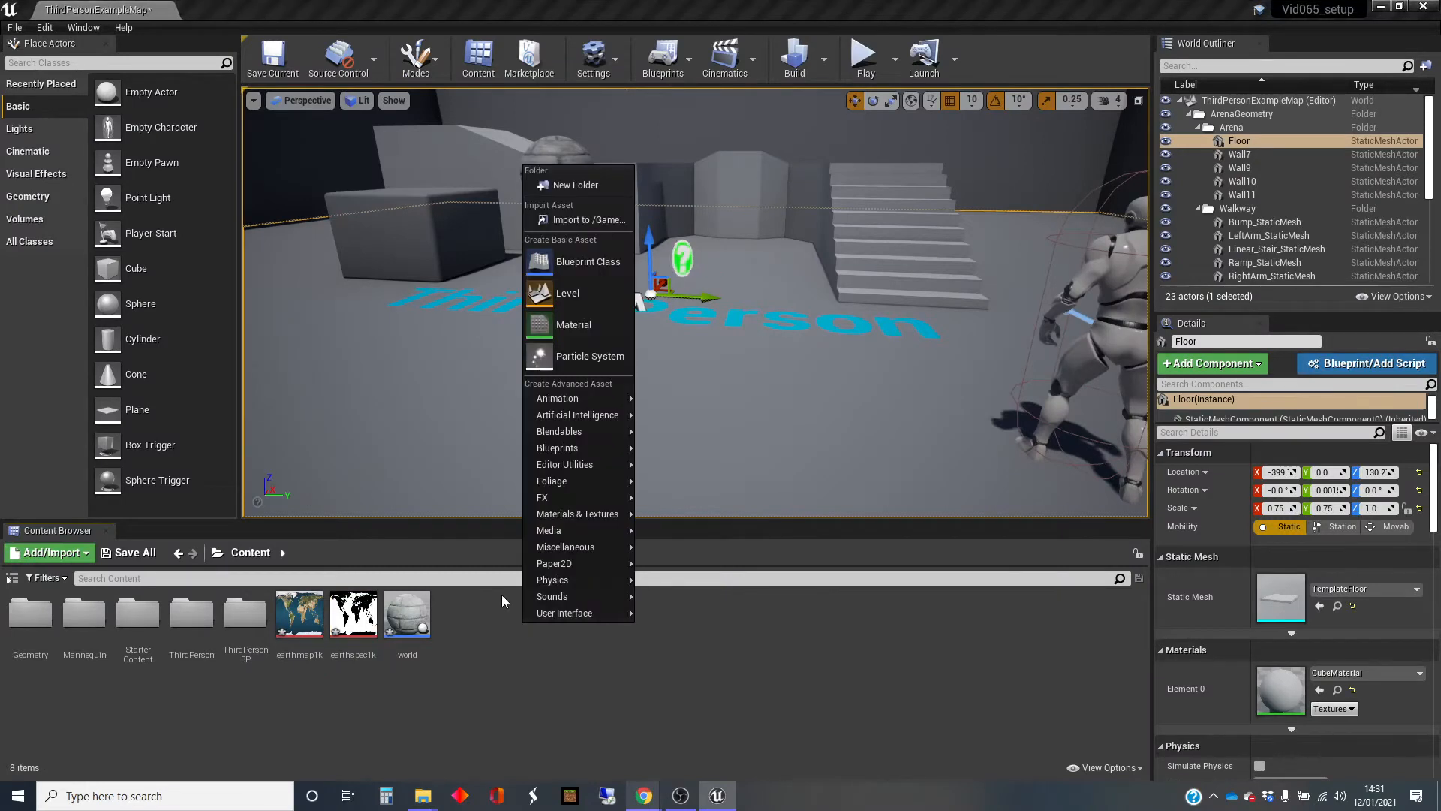
left_click(589, 324)
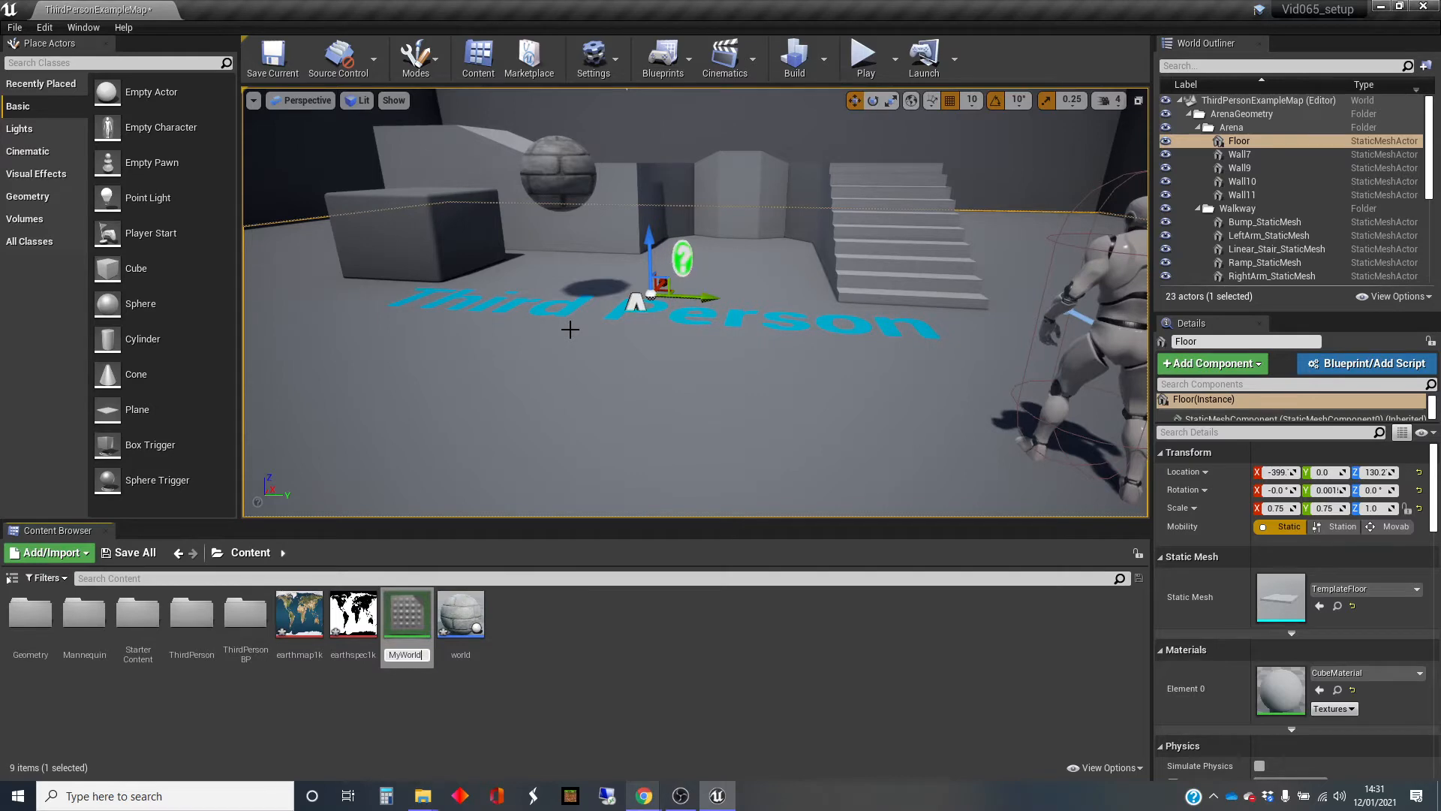
key("Return")
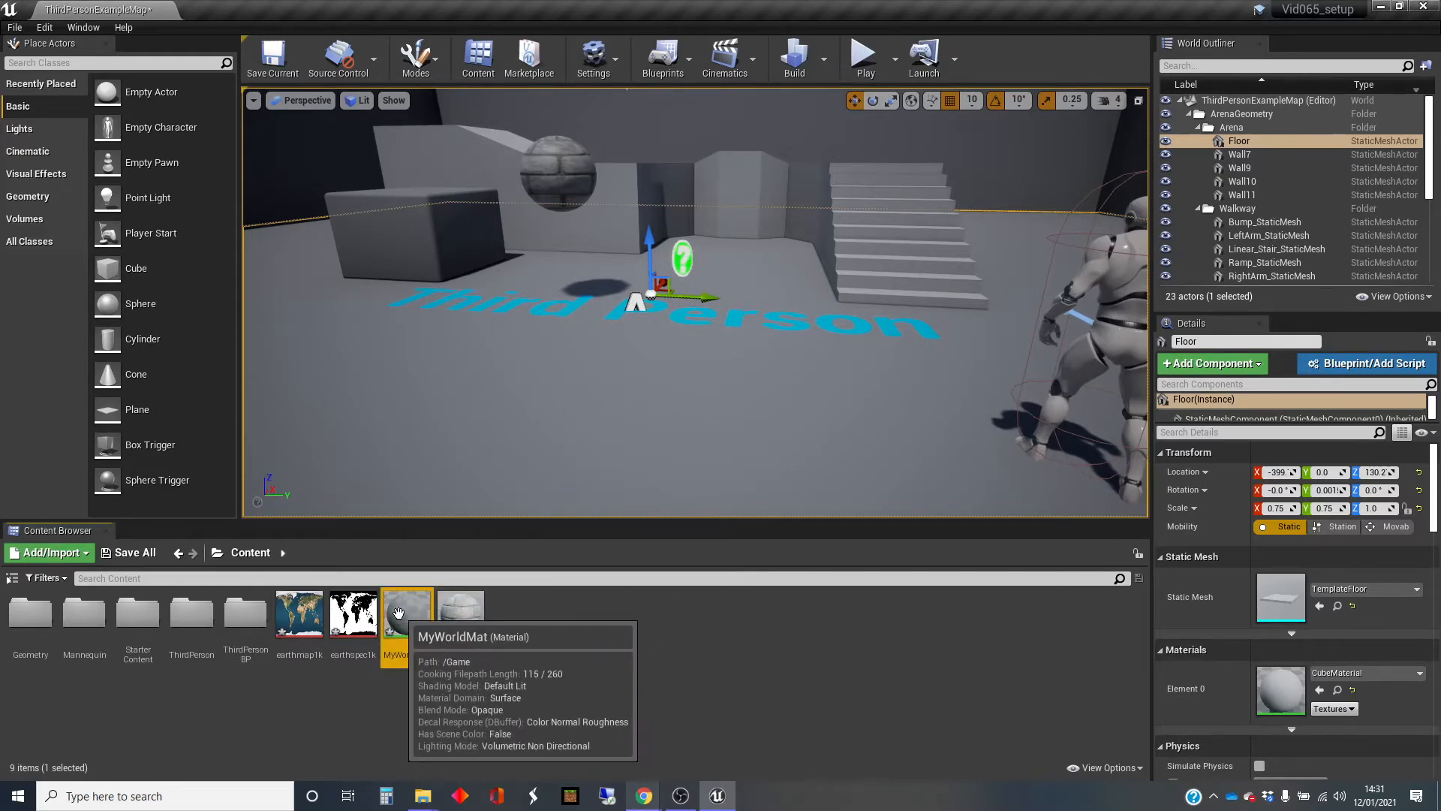
In MyWorldMat, add a texture sample of earthmap1k, connect its RGB output to Base Color, and save the material.
double_click(401, 620)
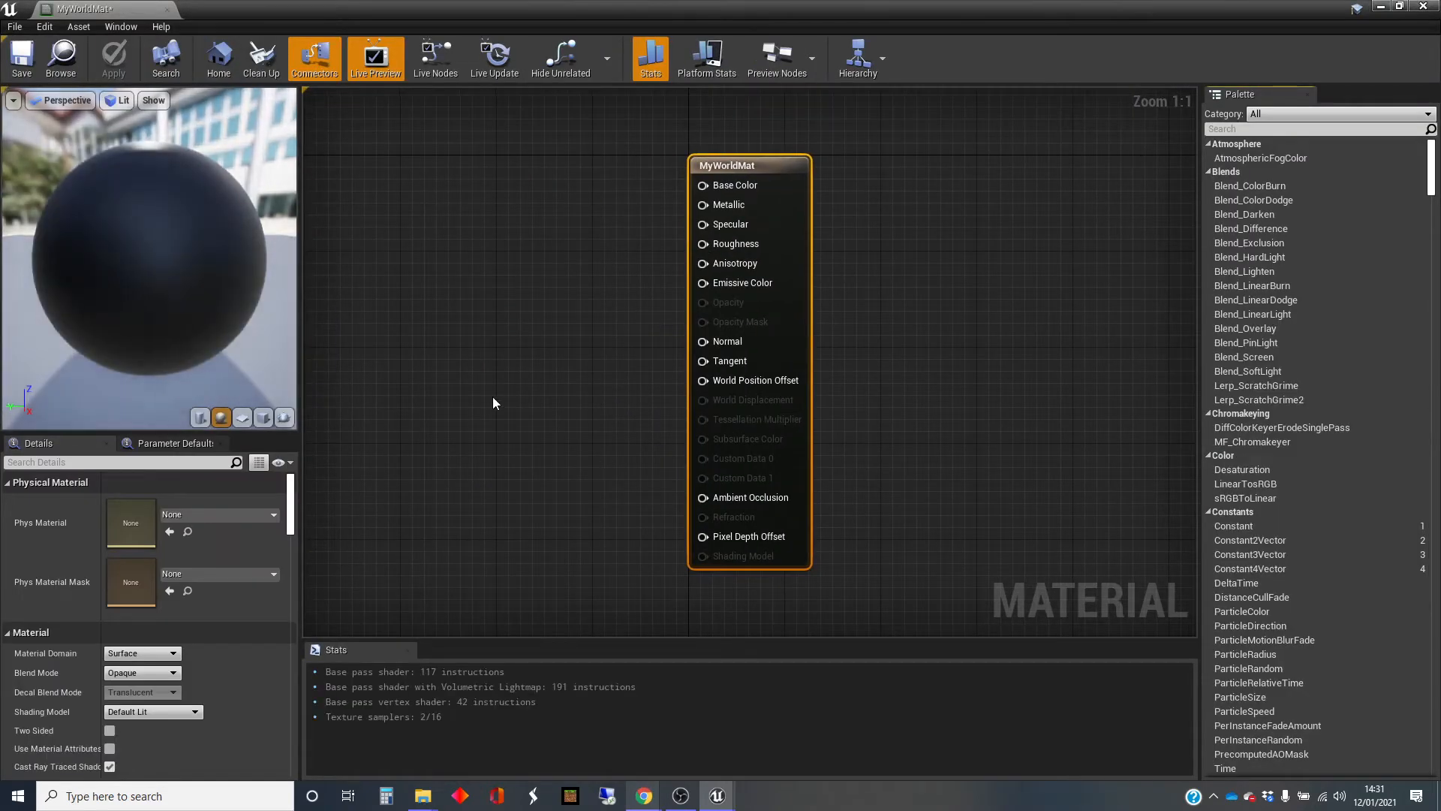
left_click(1401, 8)
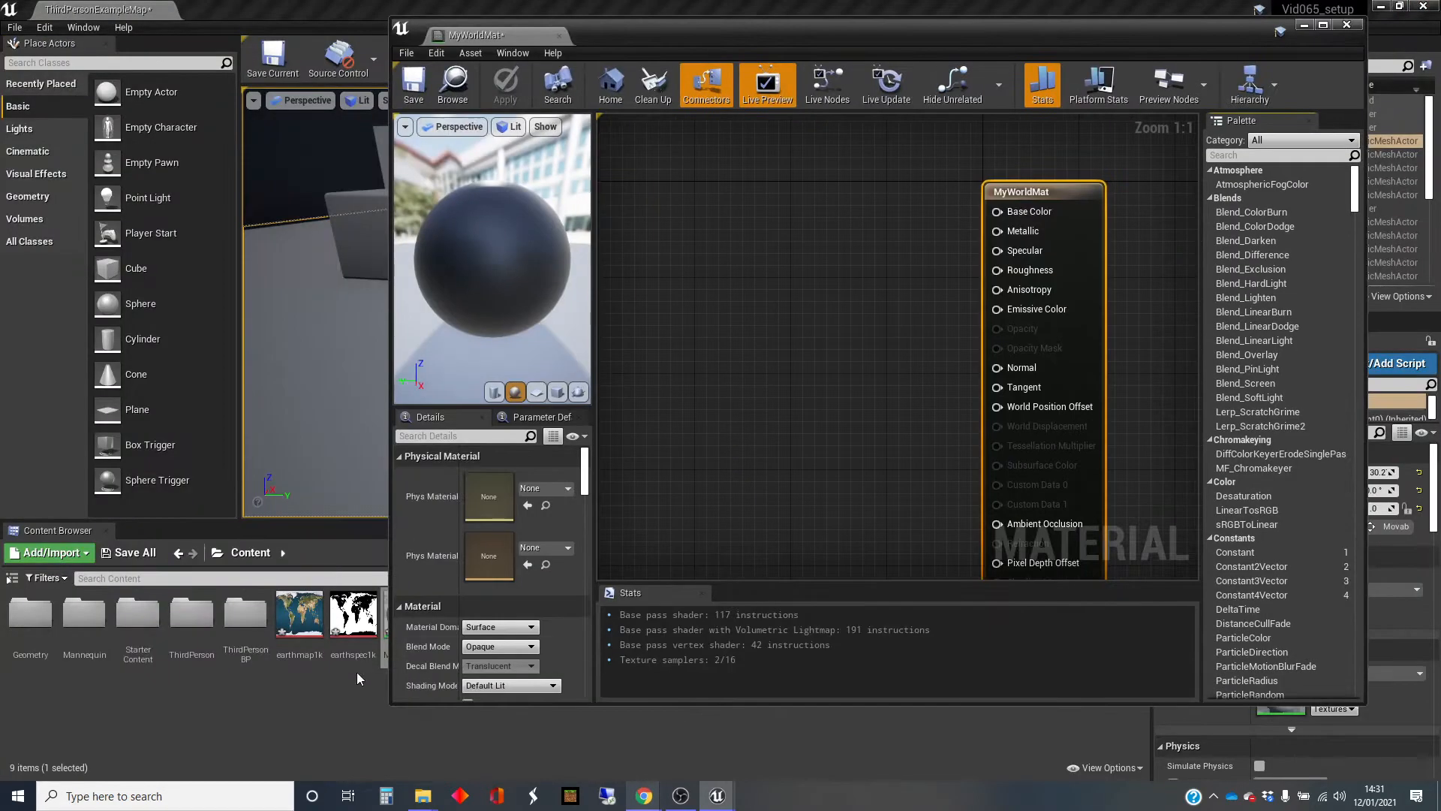
left_click_drag(298, 614, 694, 224)
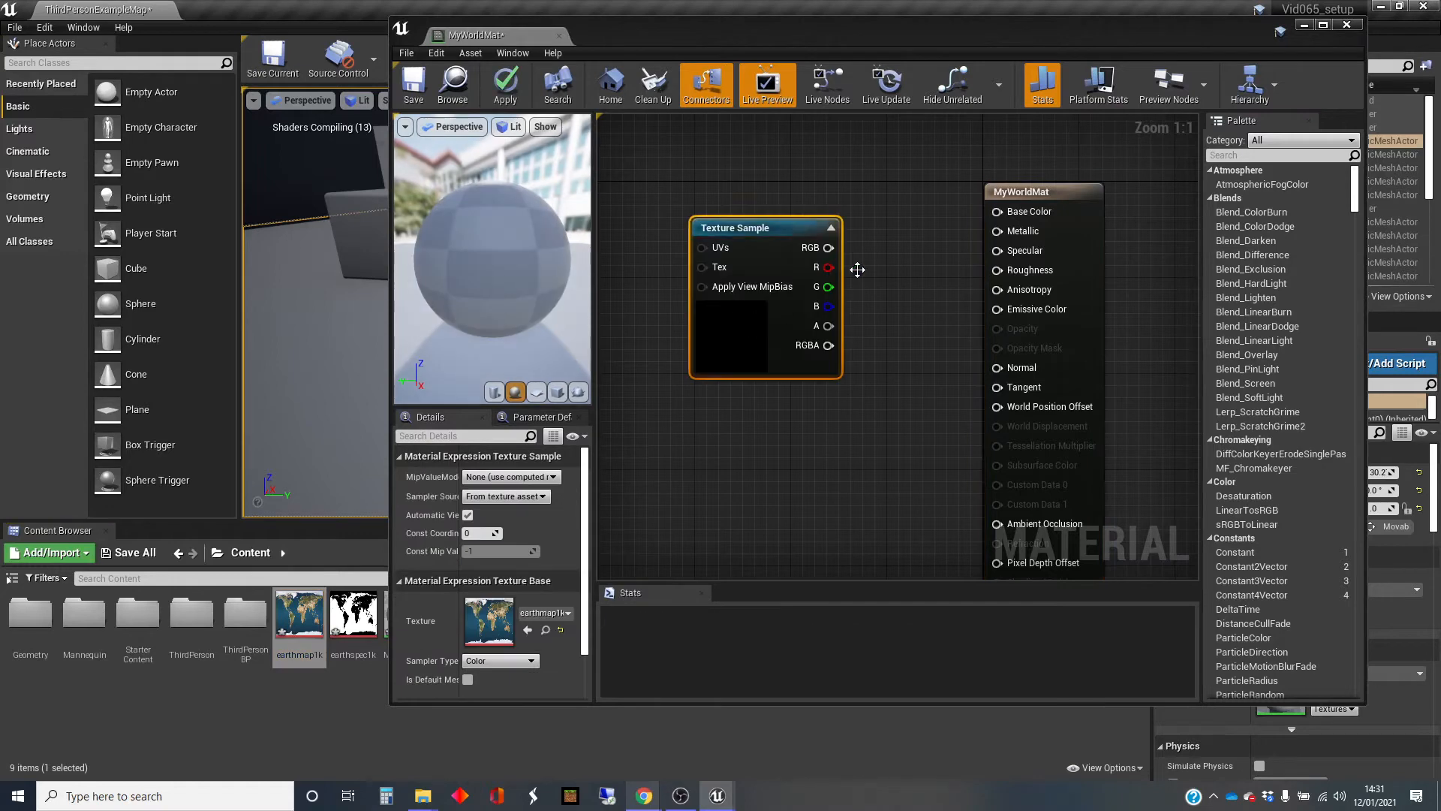
left_click_drag(829, 246, 991, 213)
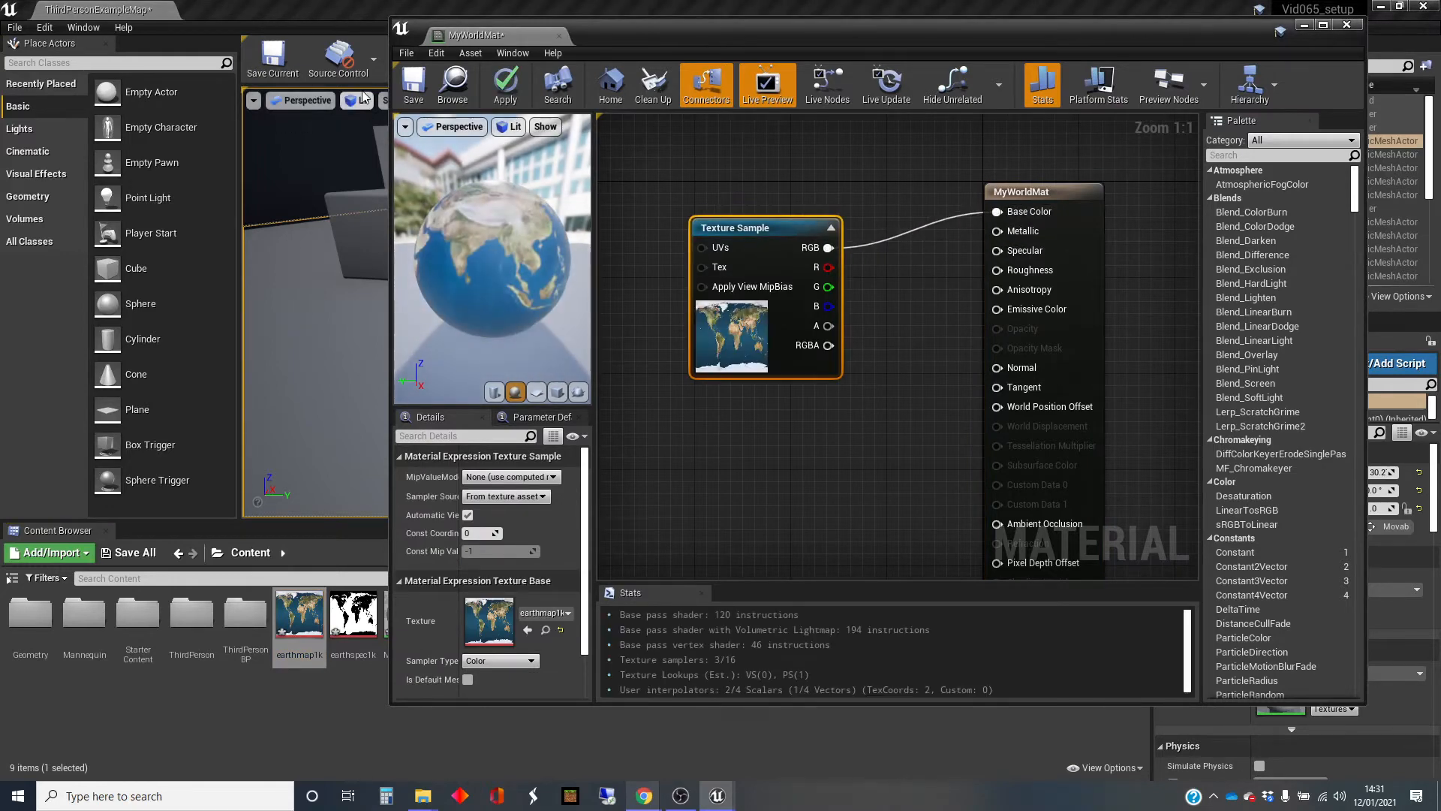
left_click(413, 83)
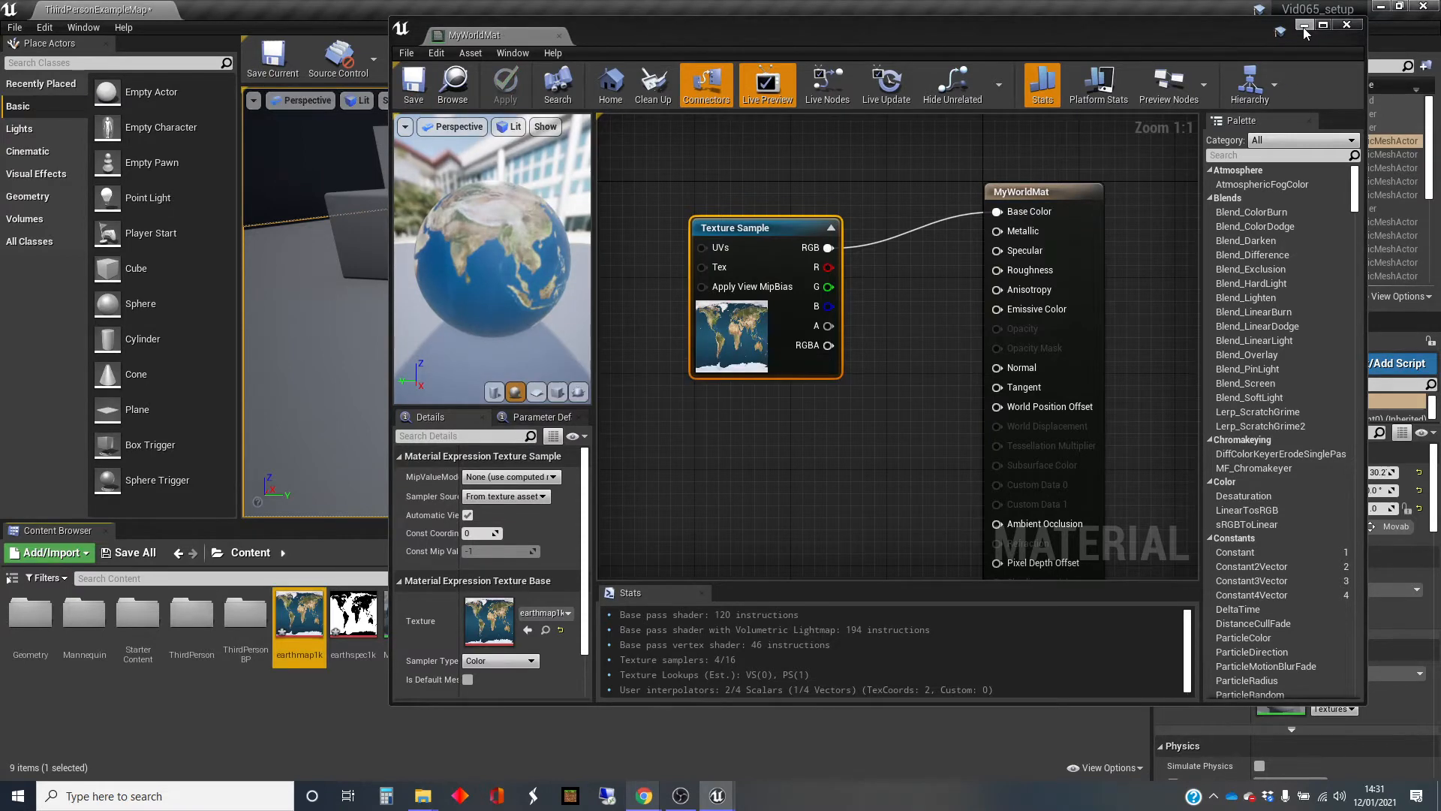
left_click(1305, 28)
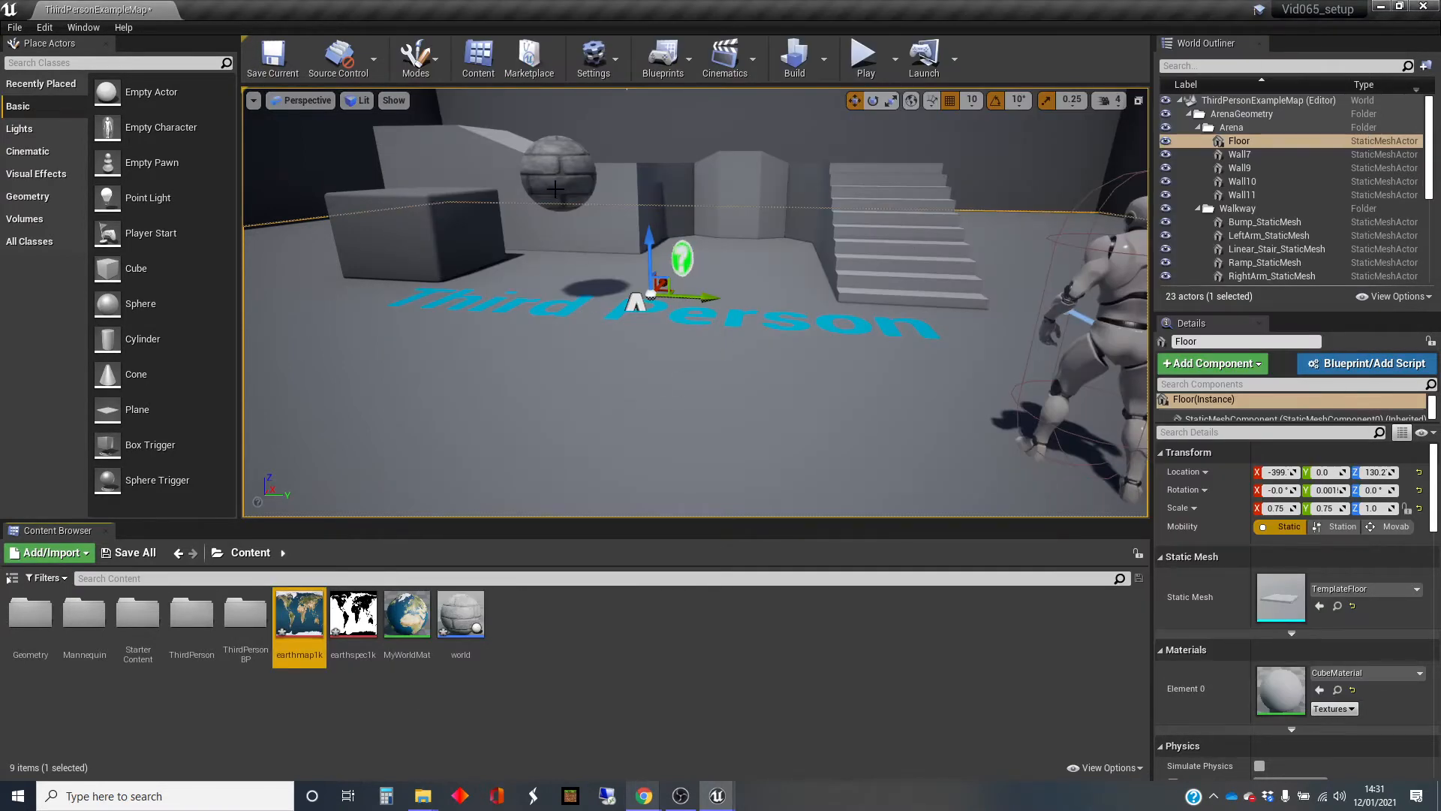
left_click(552, 164)
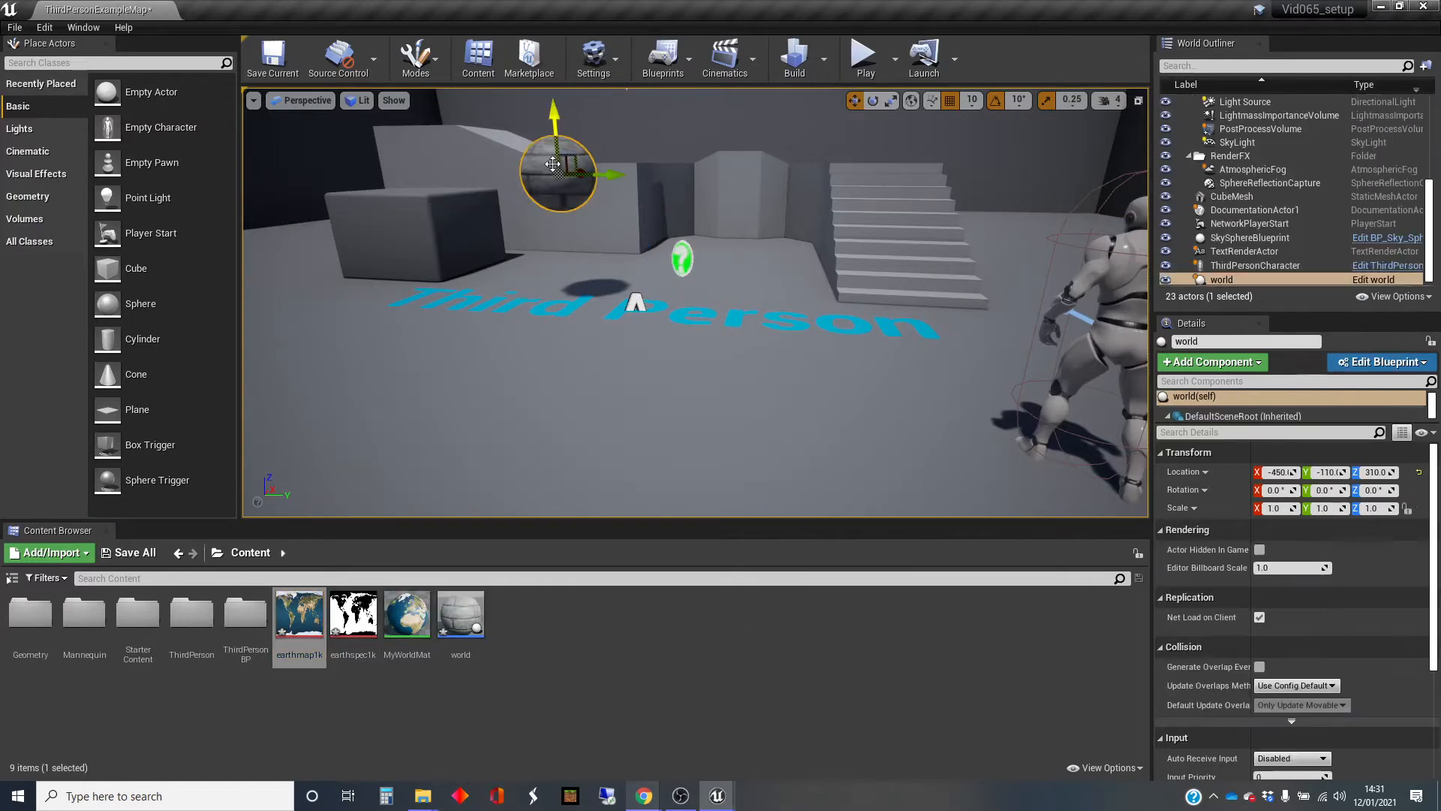
left_click(292, 618)
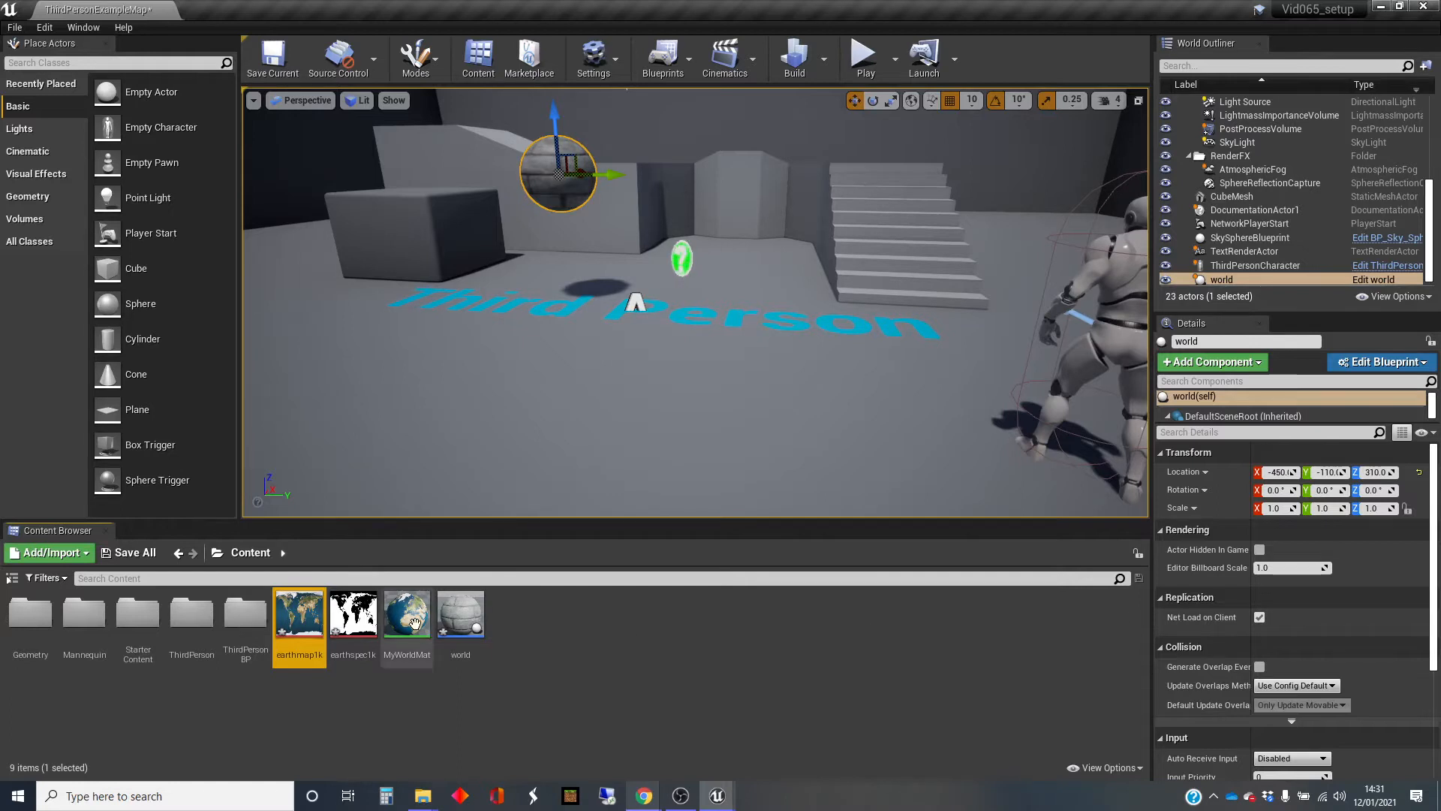
left_click_drag(1434, 503, 1440, 466)
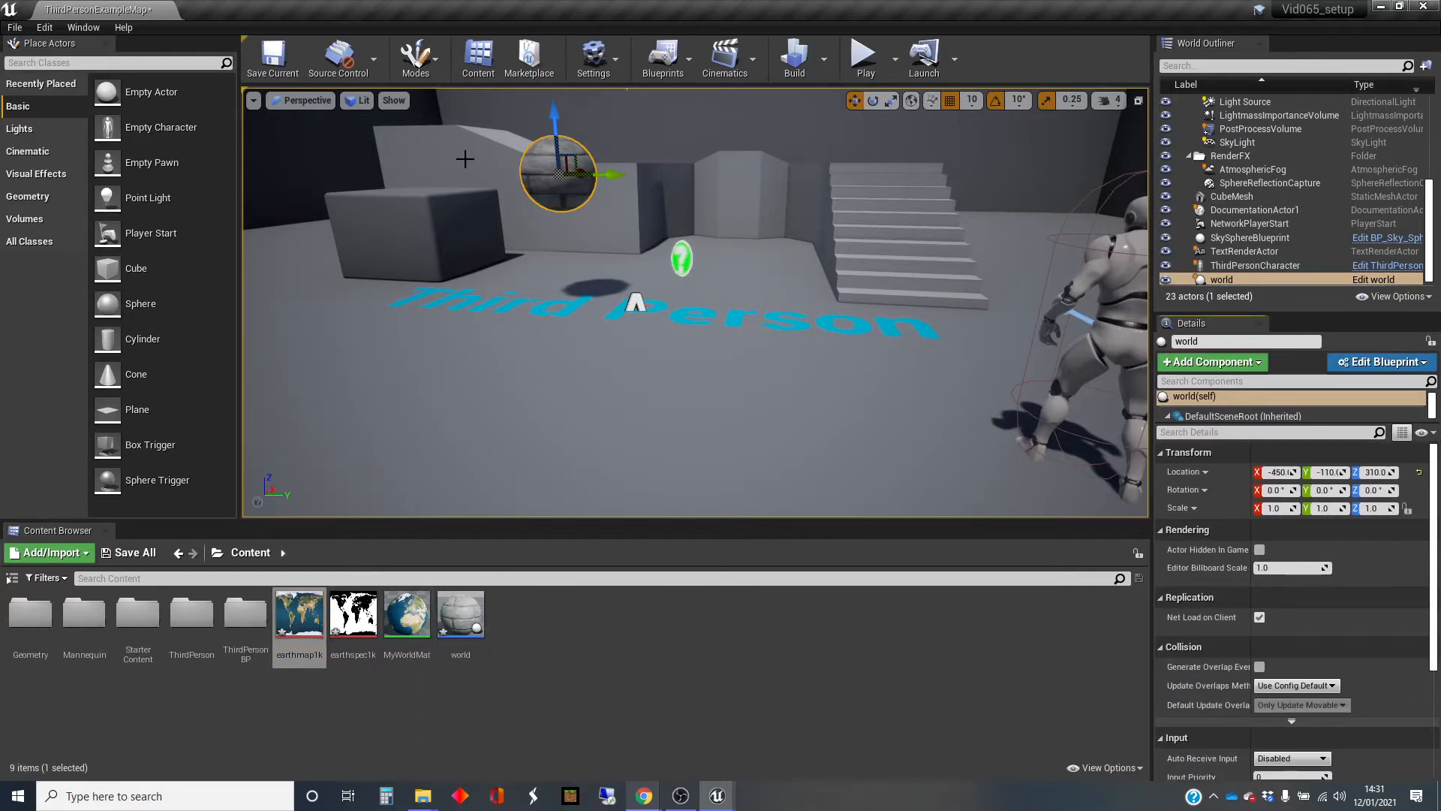
Assign MyWorldMat as the Sphere component's material in the world blueprint, and compile and save the blueprint.
double_click(459, 606)
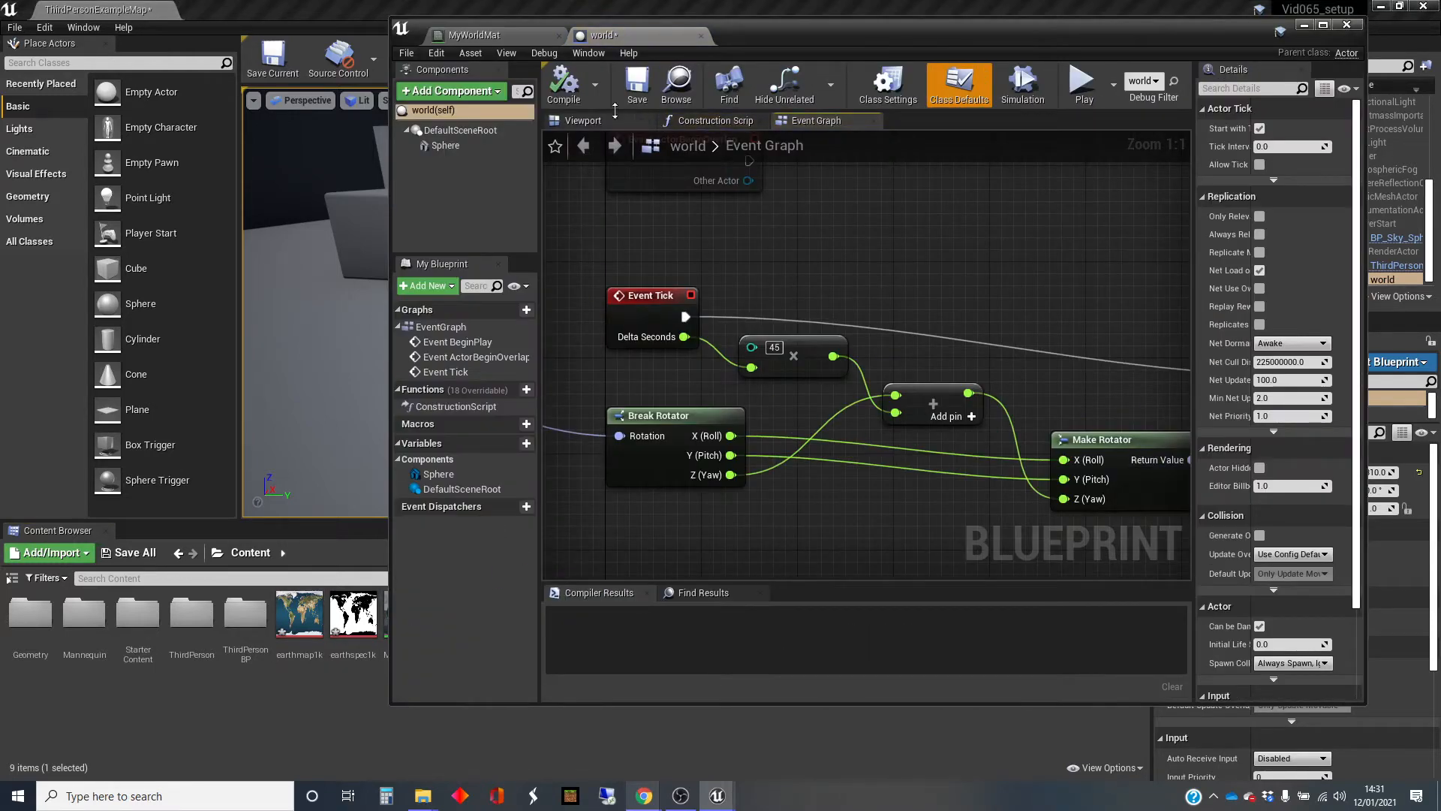
left_click(445, 146)
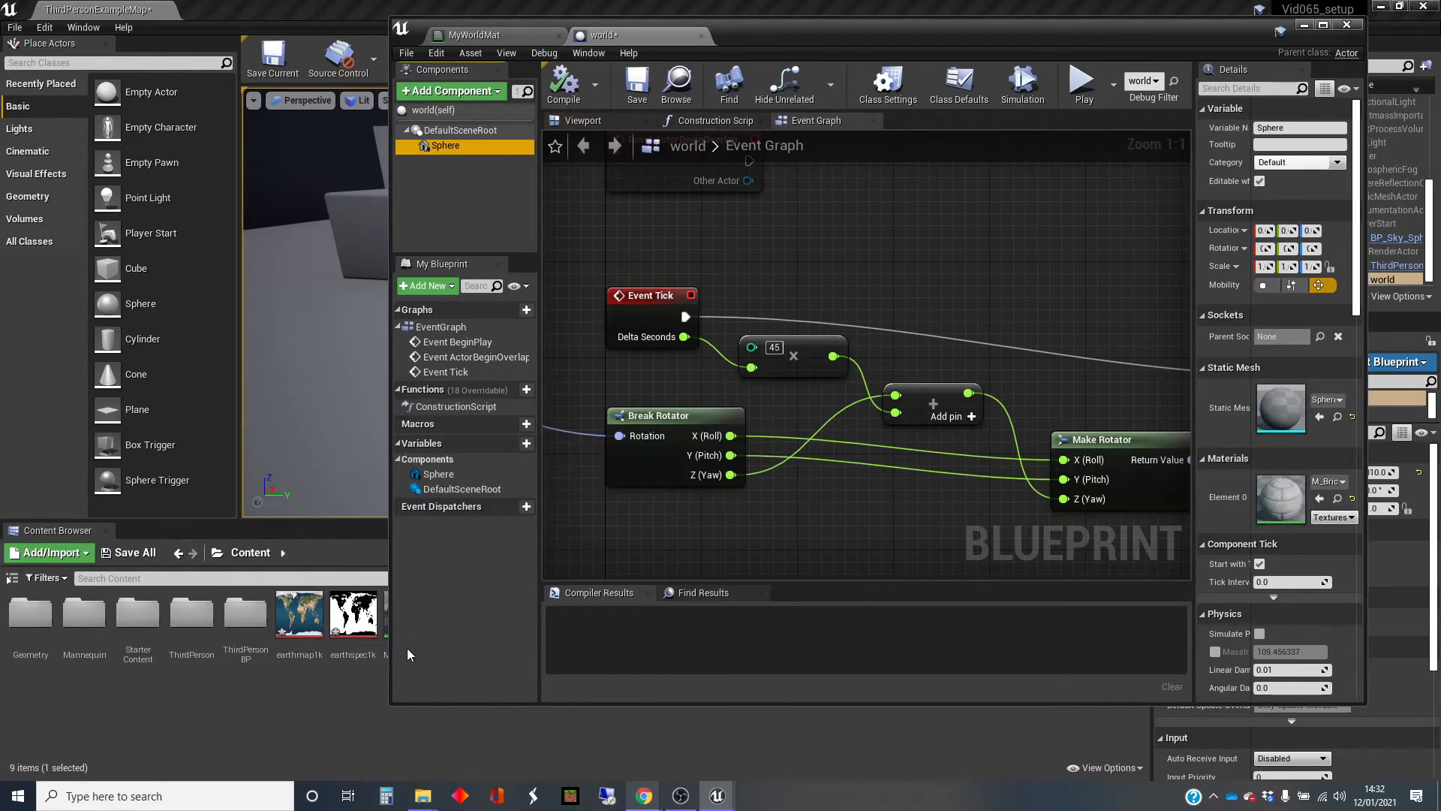
left_click_drag(391, 648, 479, 648)
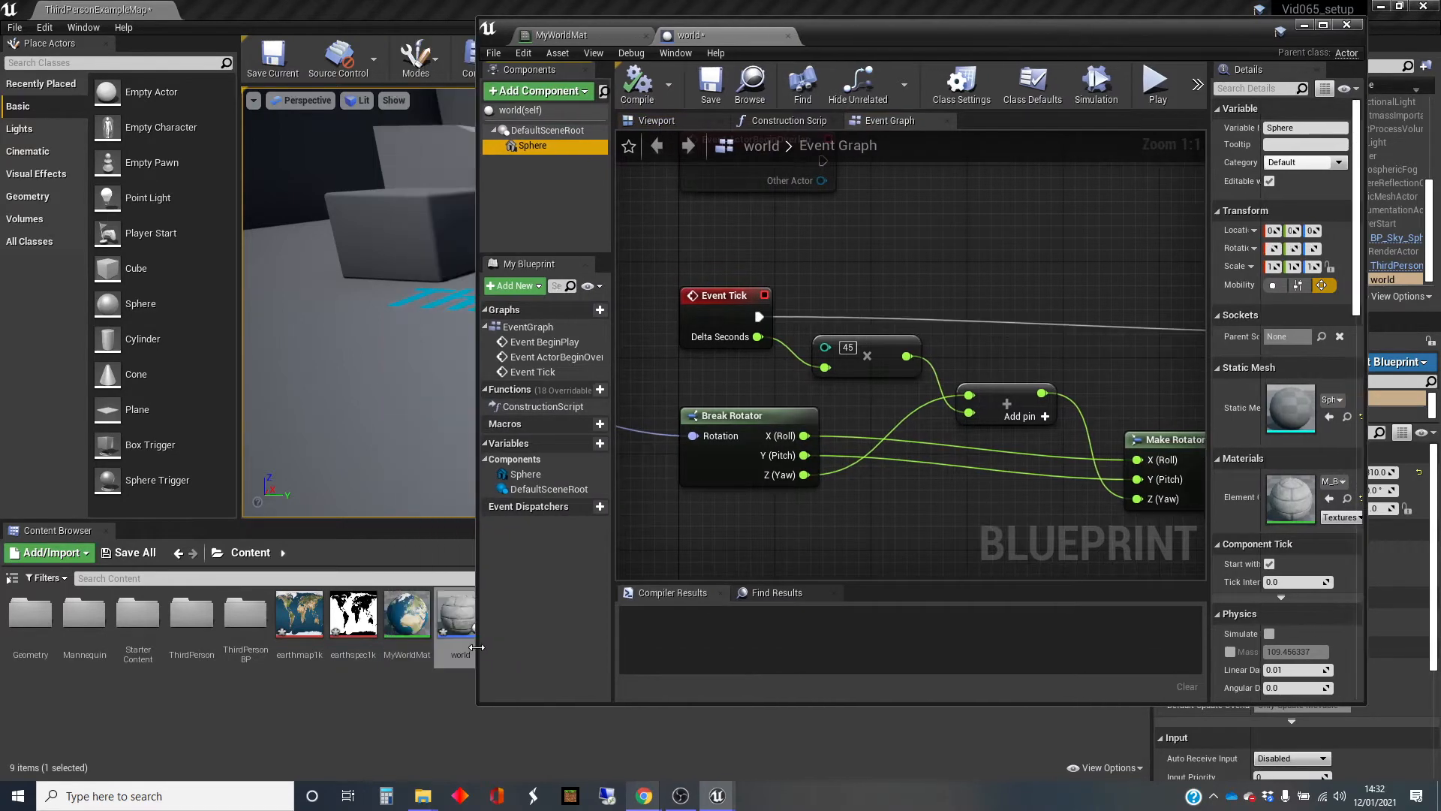
left_click_drag(402, 622, 1290, 497)
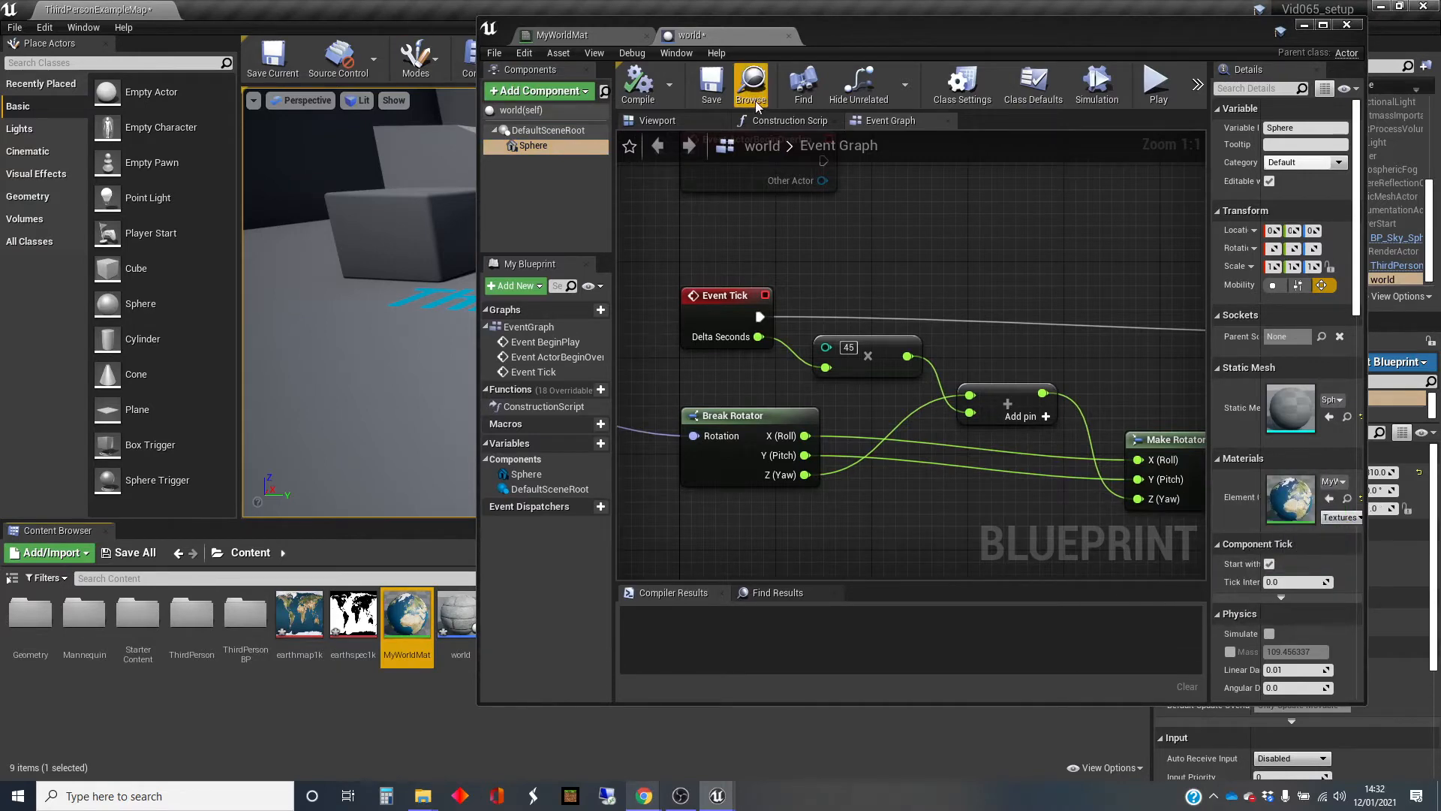
left_click(638, 84)
left_click(711, 82)
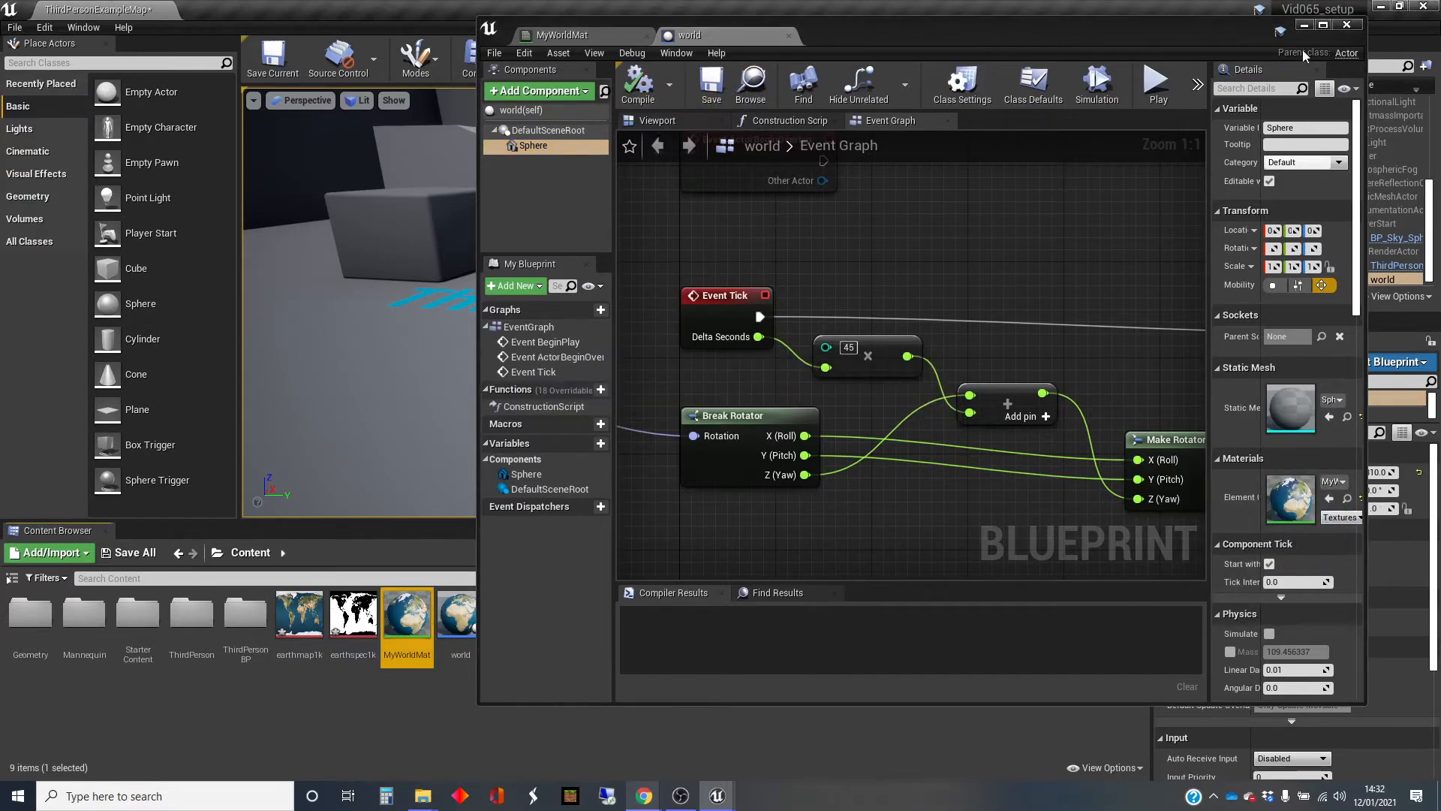
left_click(1306, 26)
Play-test the level, run the character around the floating world sphere to view its Earth texture while it rotates, and end the session.
right_click_drag(724, 257, 796, 323)
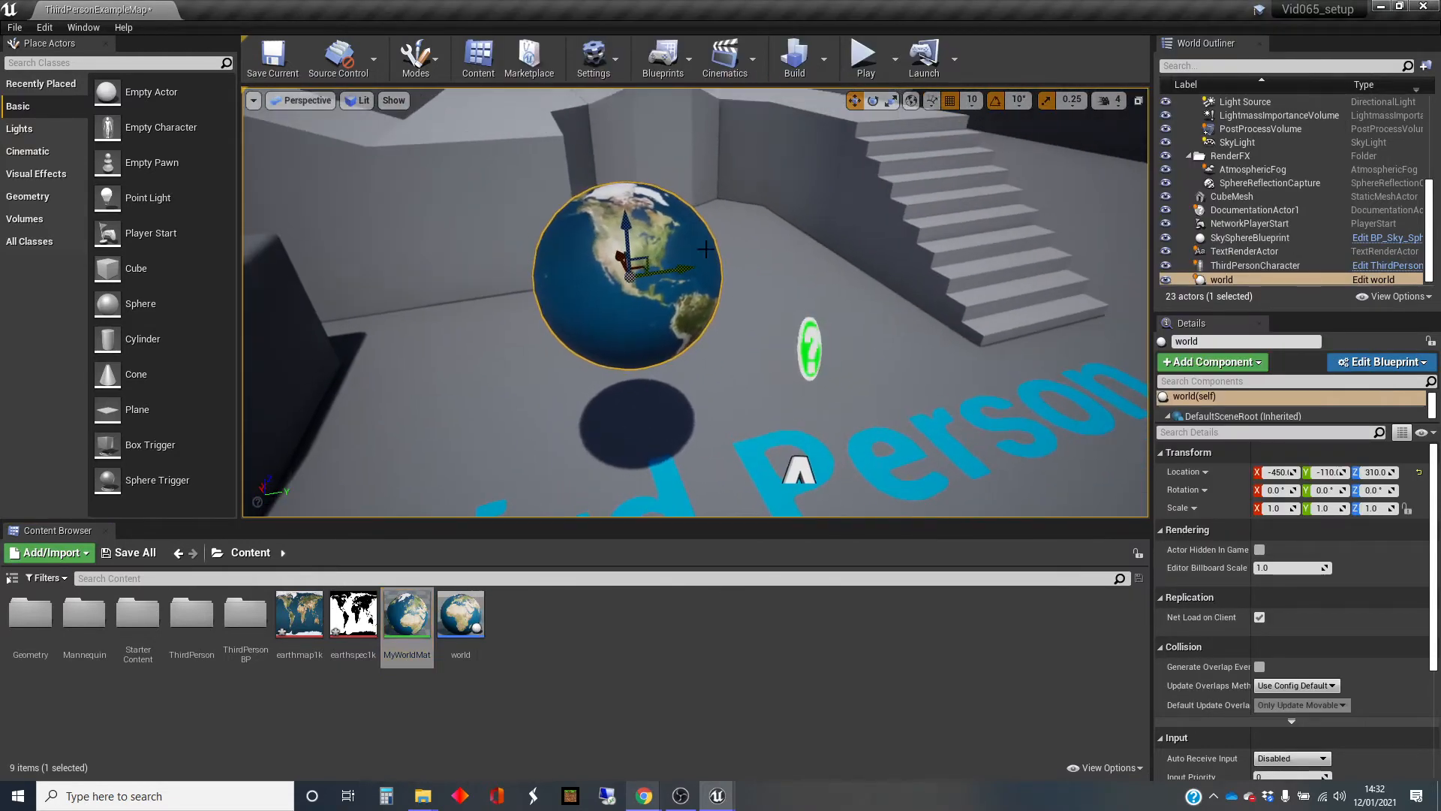
left_click(865, 58)
key("w")
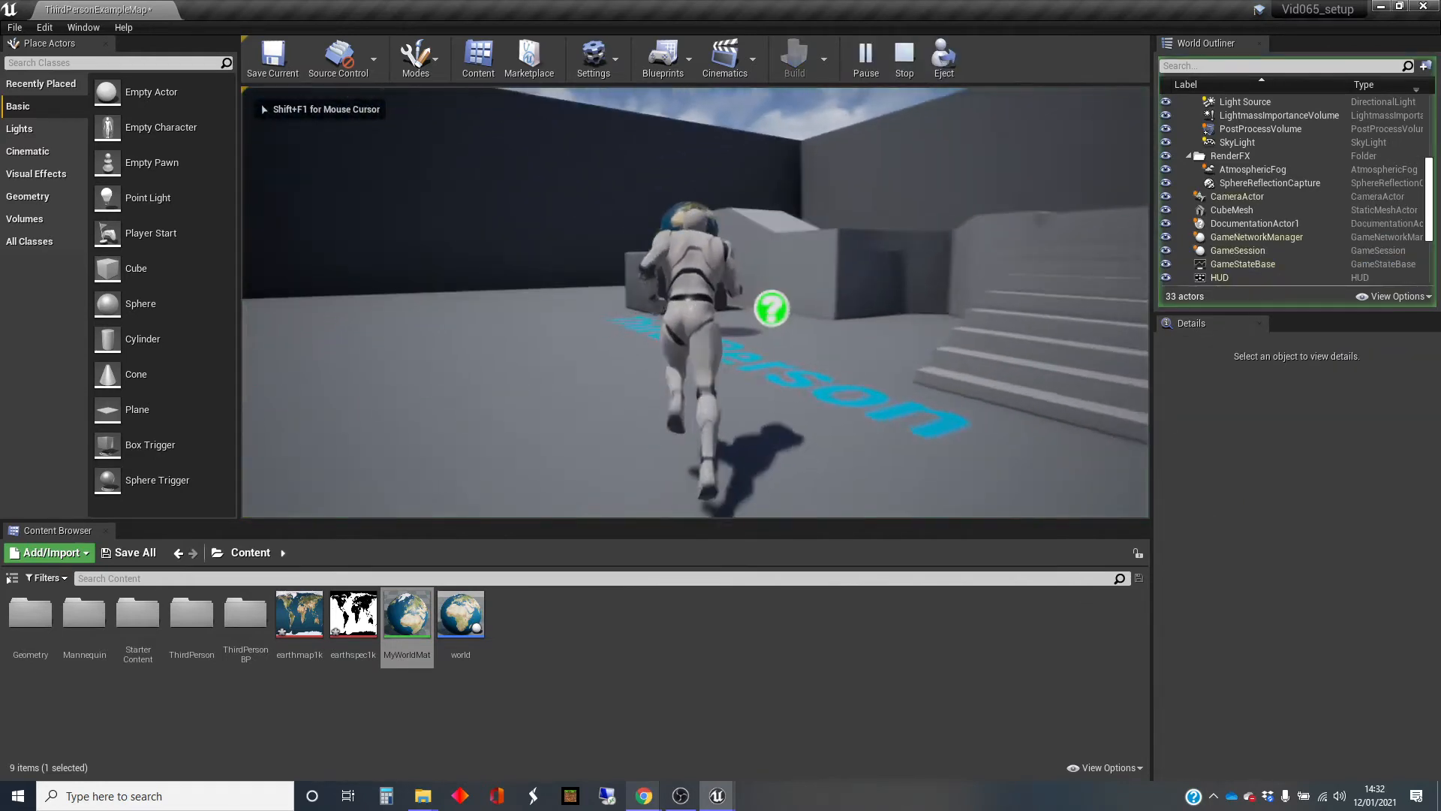
key("s")
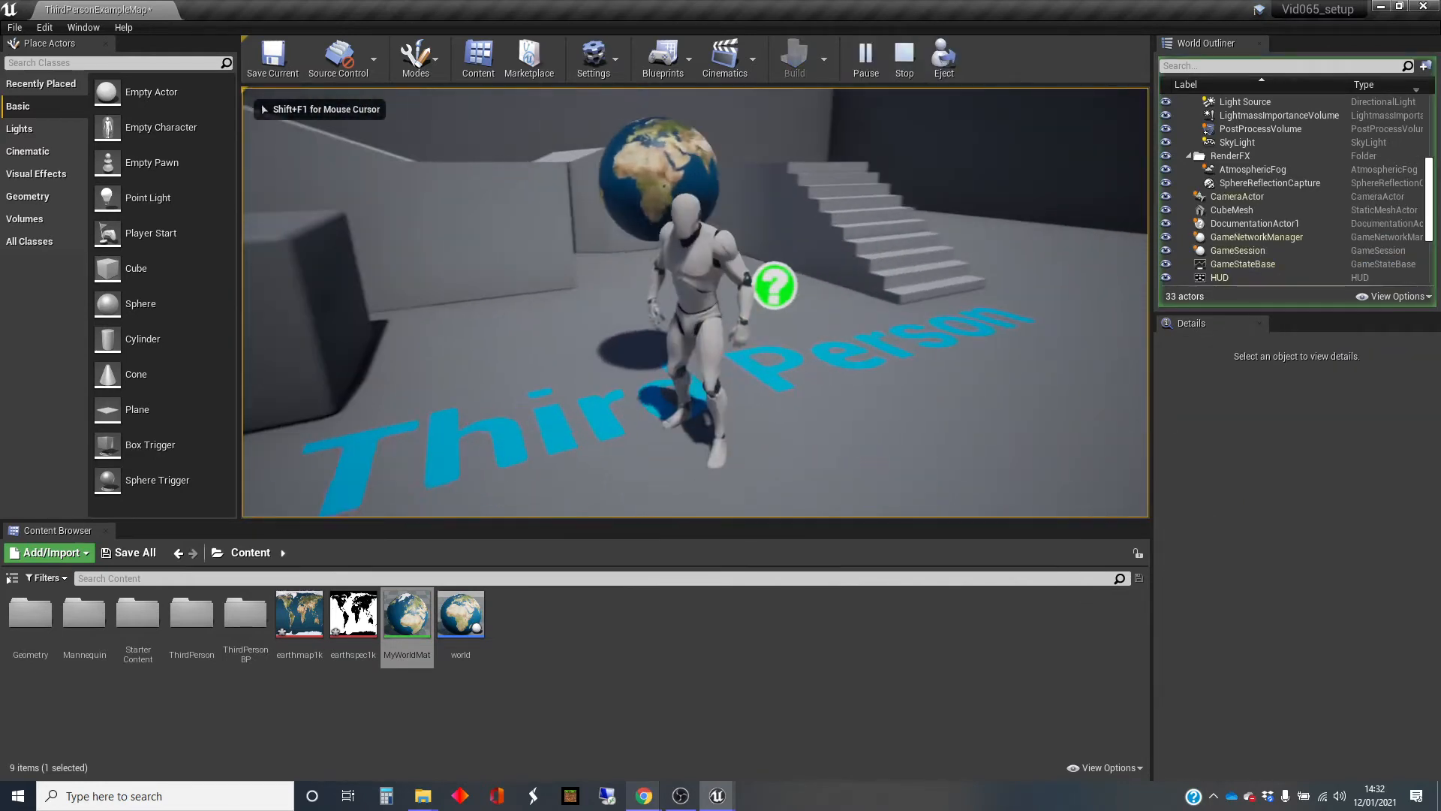
key("d")
key("a")
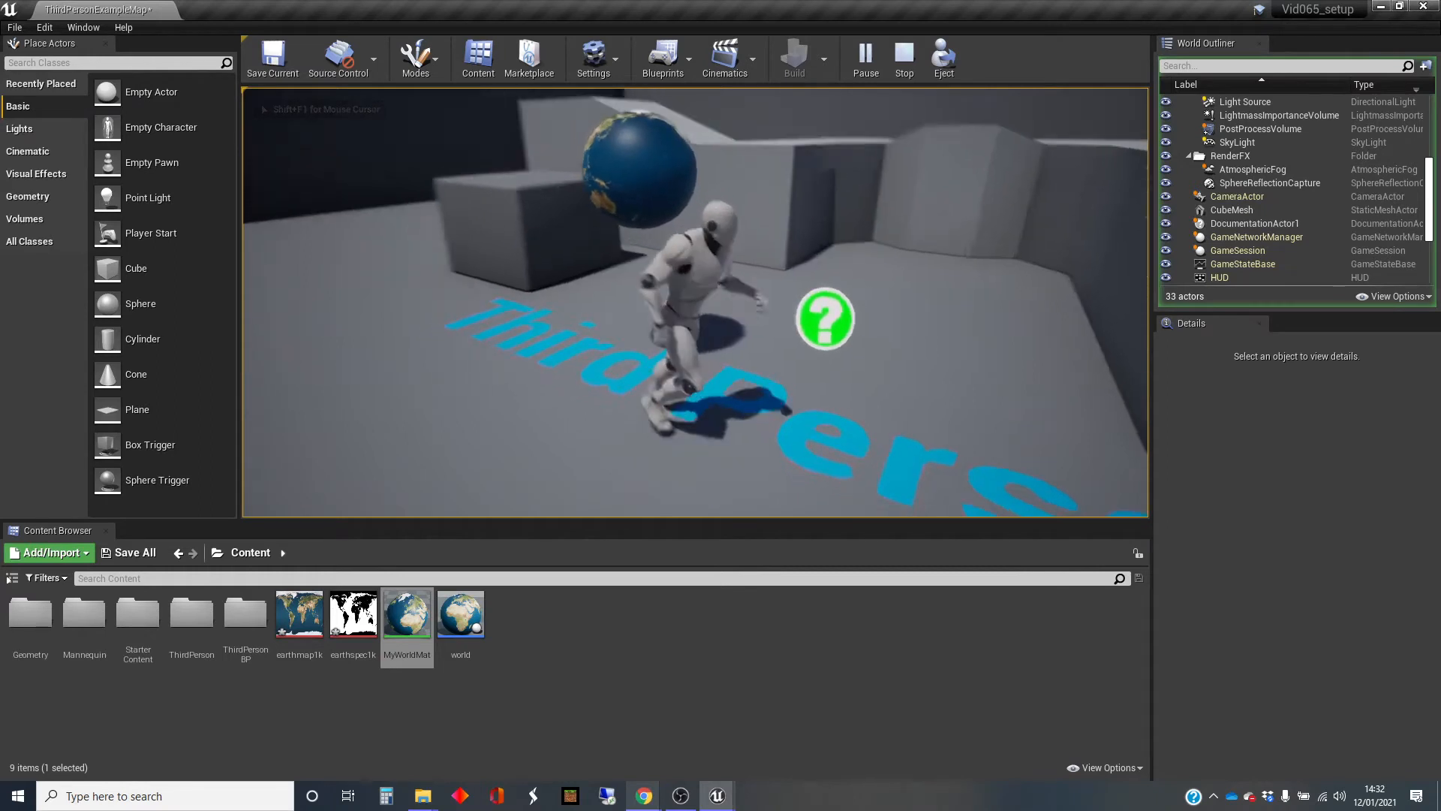
key("w")
key("s")
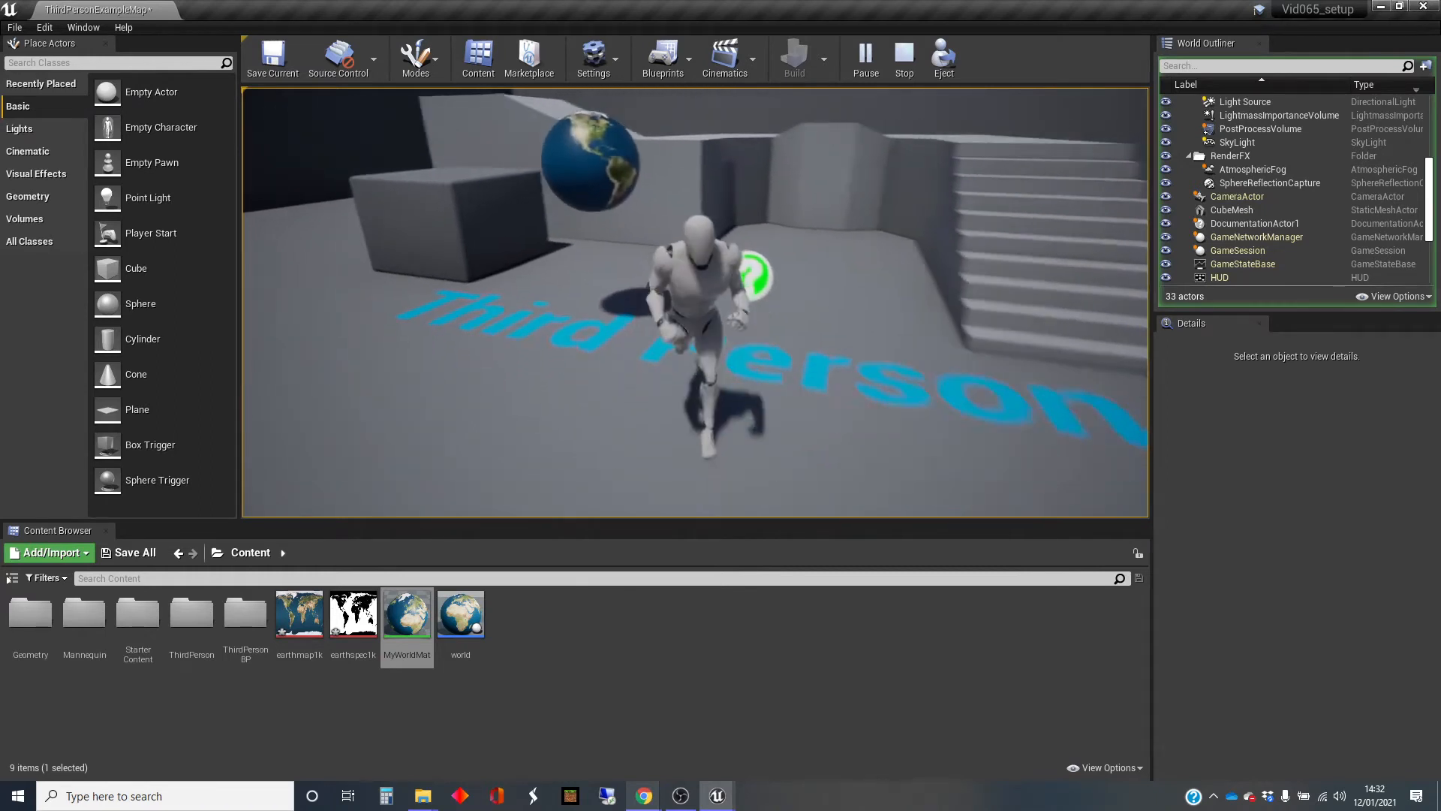
key("a")
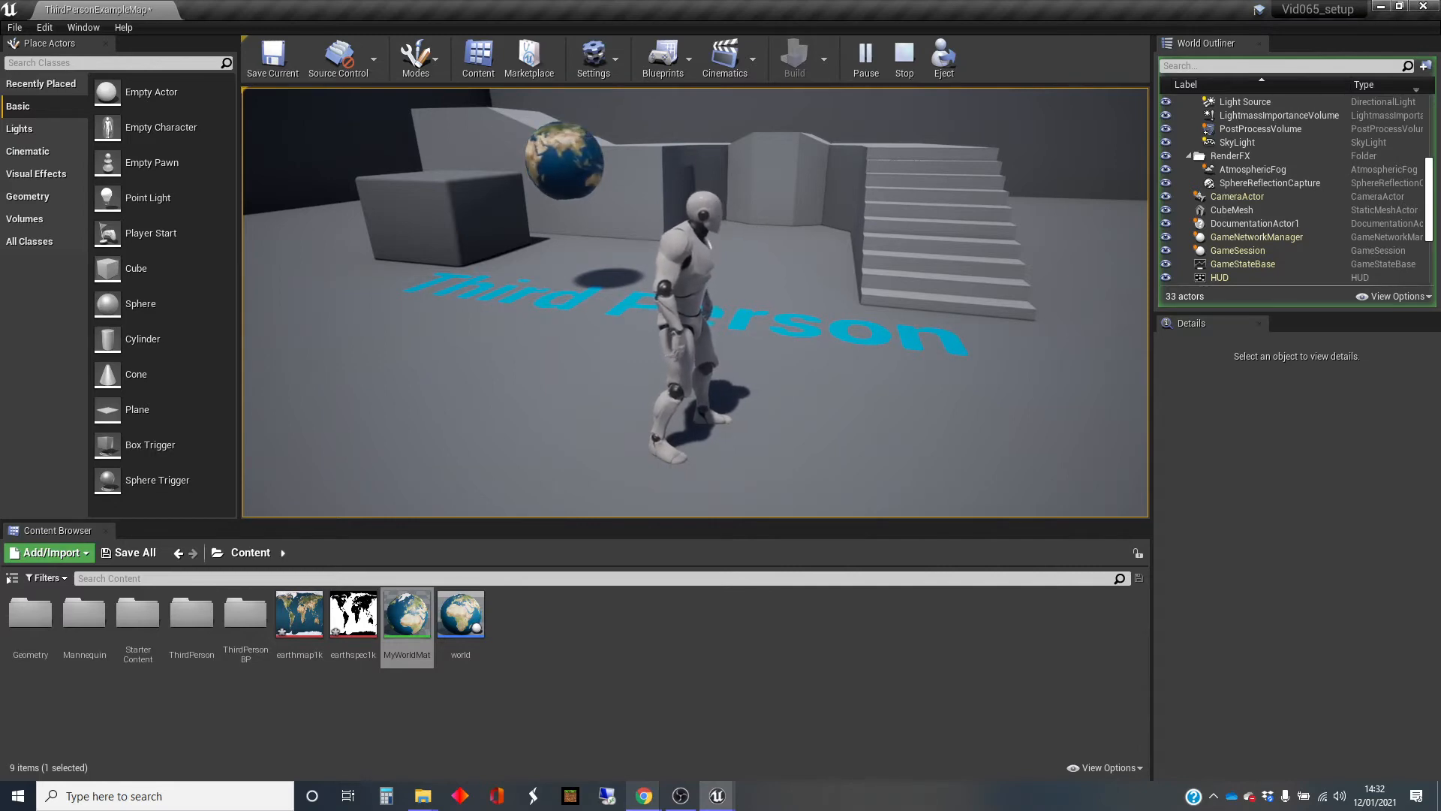
key("Escape")
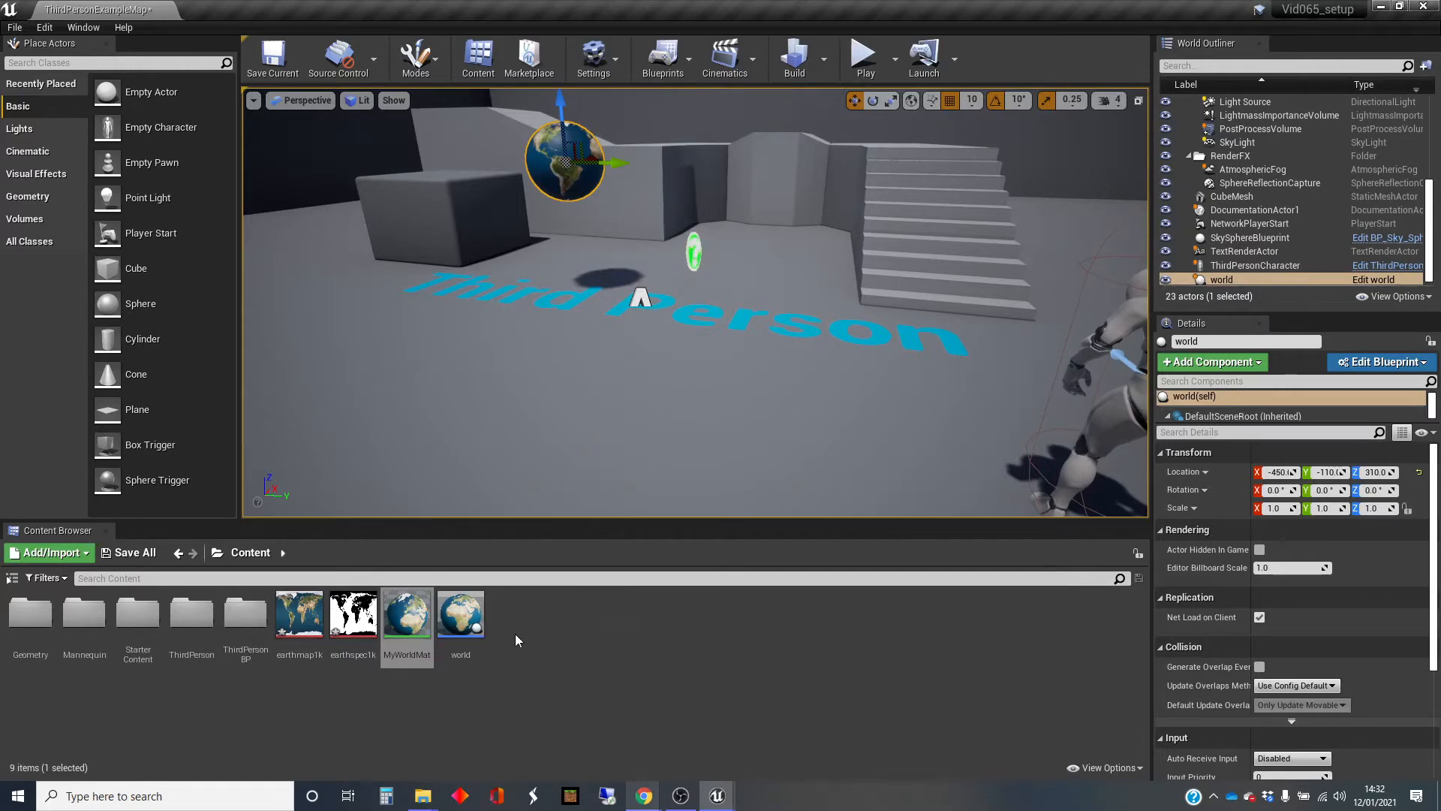
In MyWorldMat, add a texture sample of earthspec1k, connect its RGB output to Specular, and space out the nodes.
double_click(409, 616)
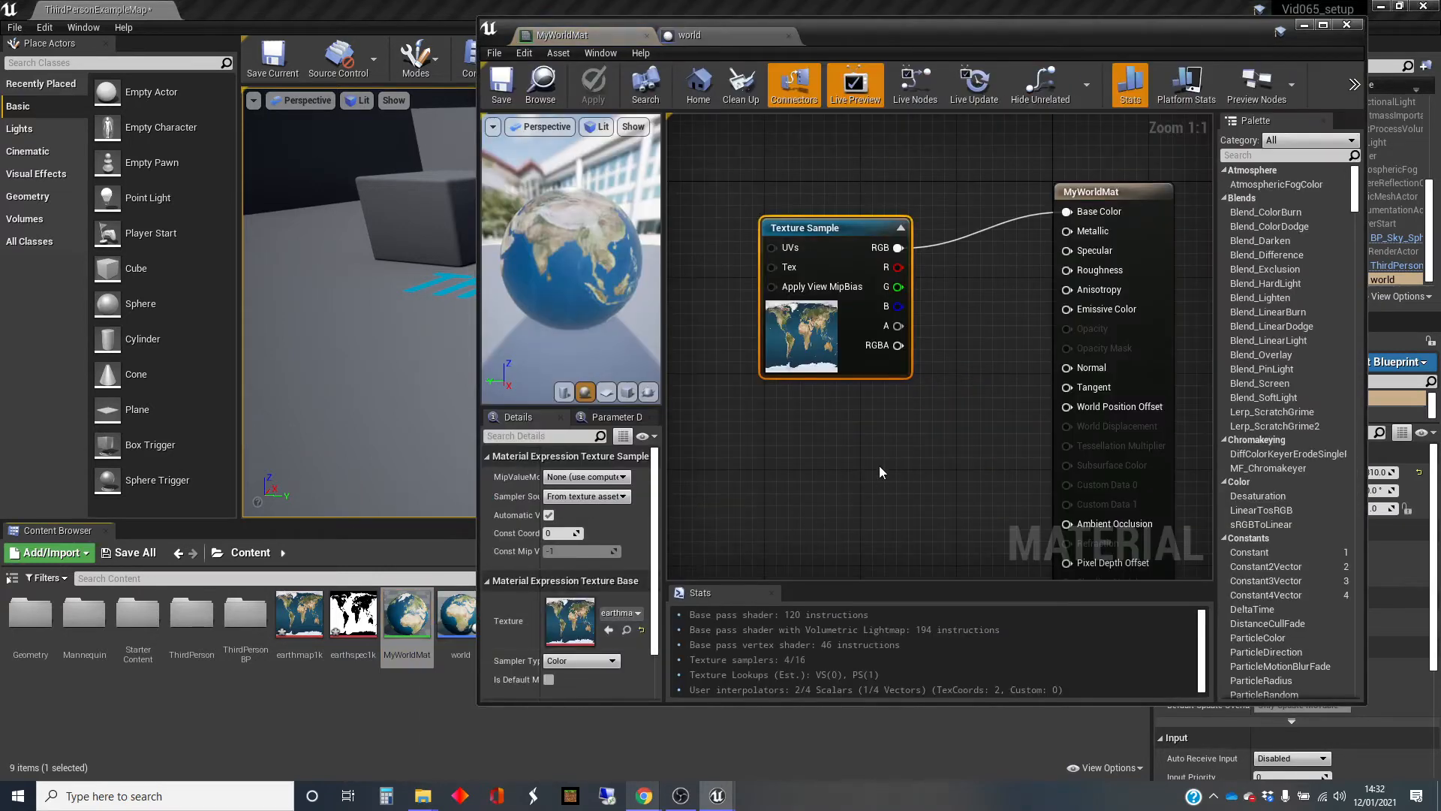
right_click_drag(880, 465, 866, 371)
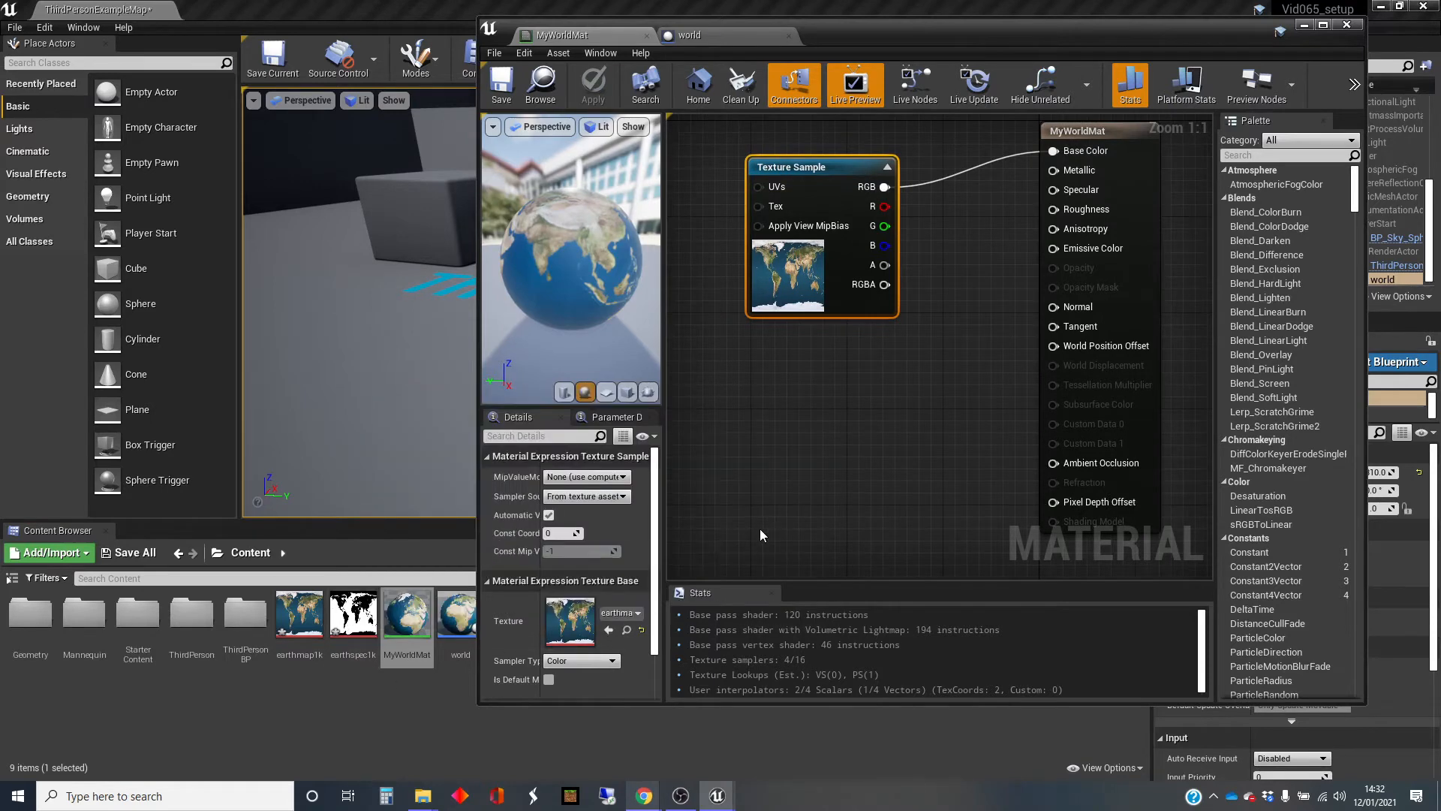
left_click_drag(352, 616, 804, 386)
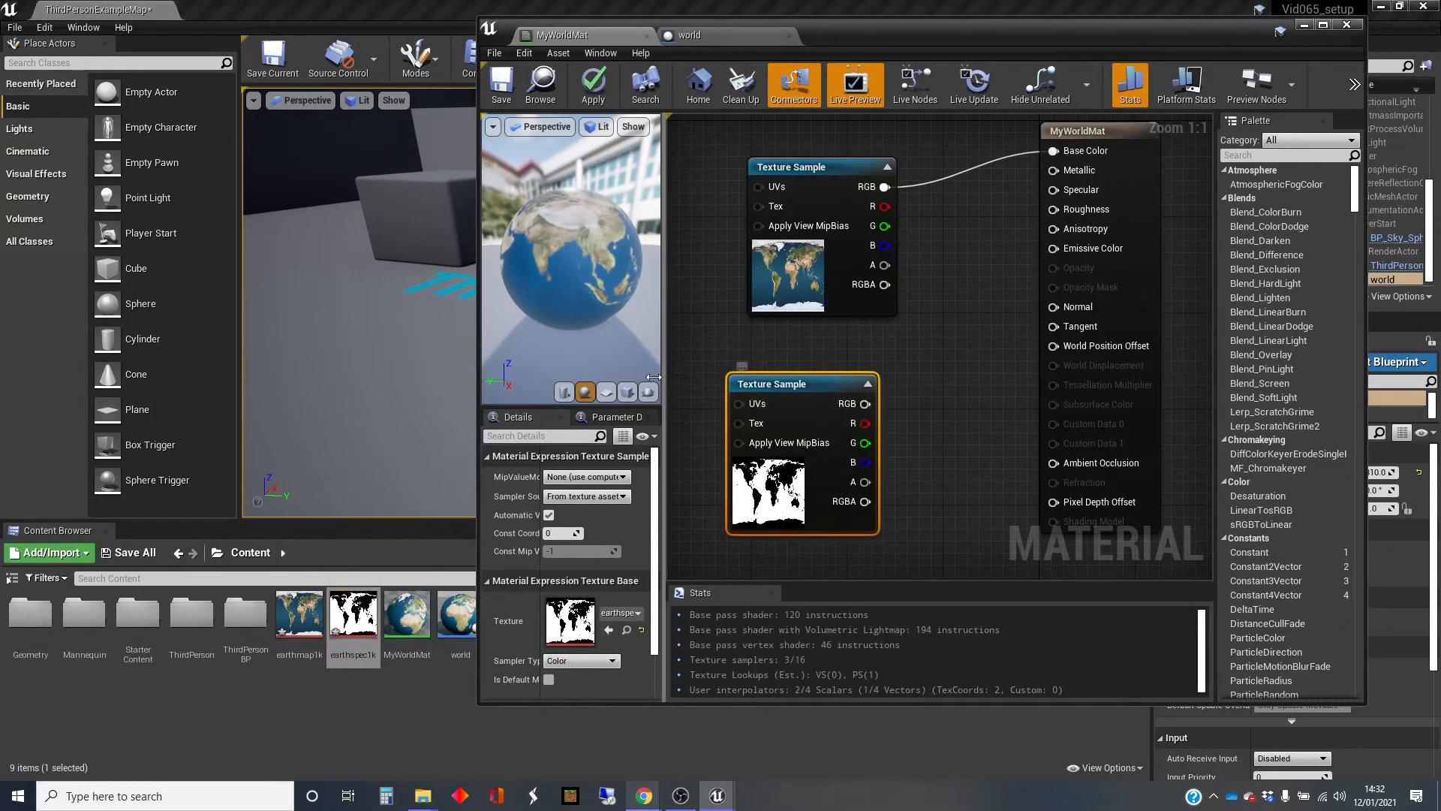
left_click(1324, 26)
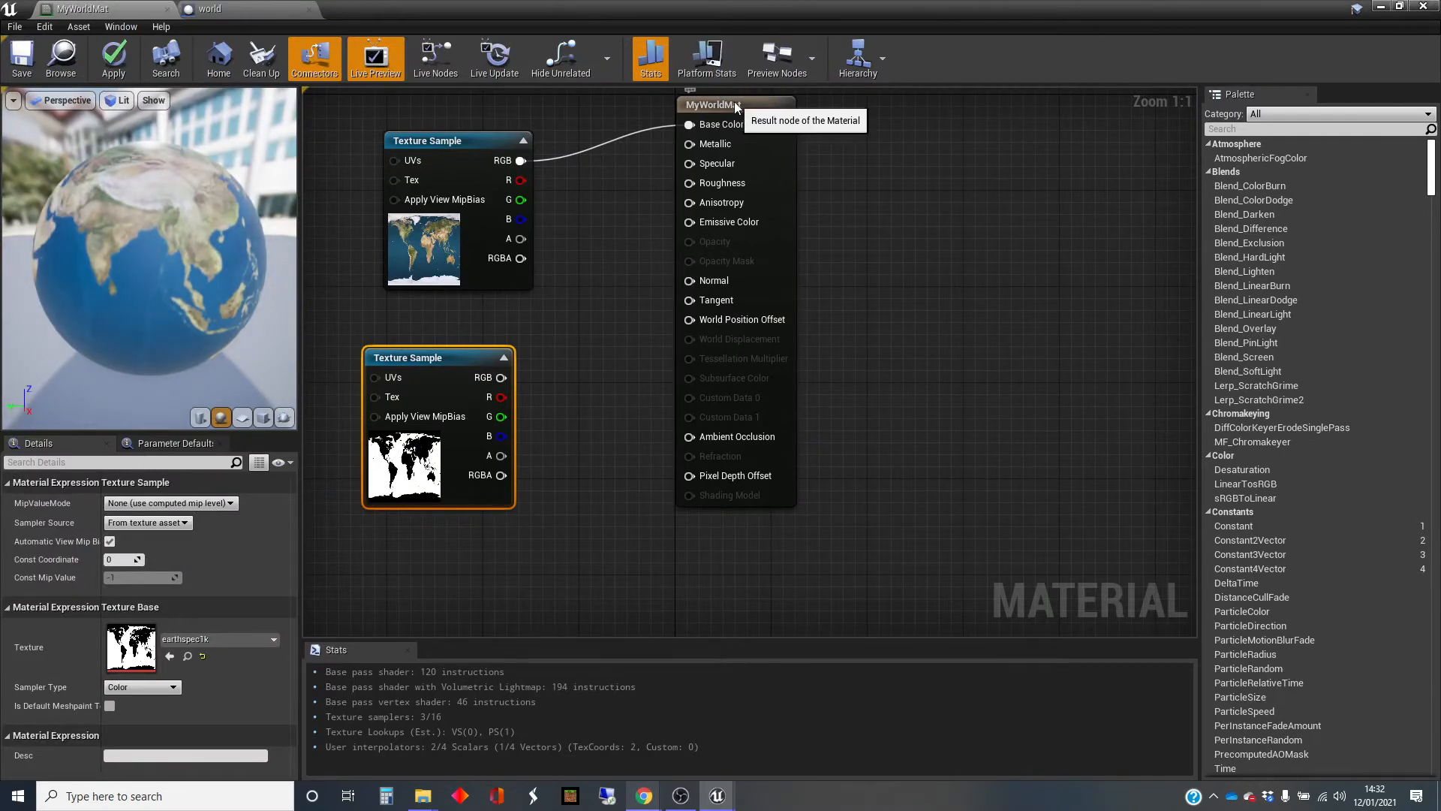
left_click_drag(742, 105, 846, 160)
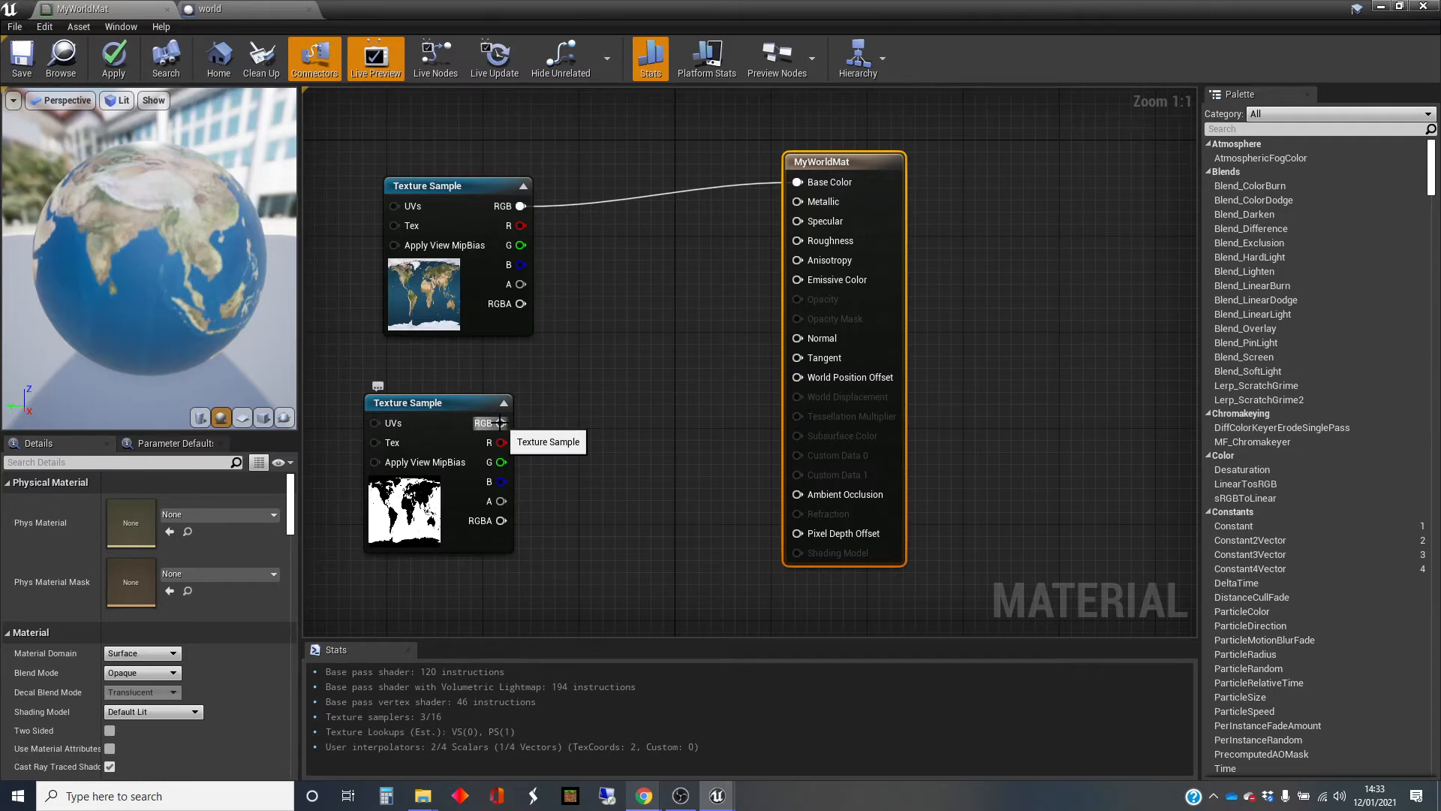
left_click_drag(501, 423, 799, 222)
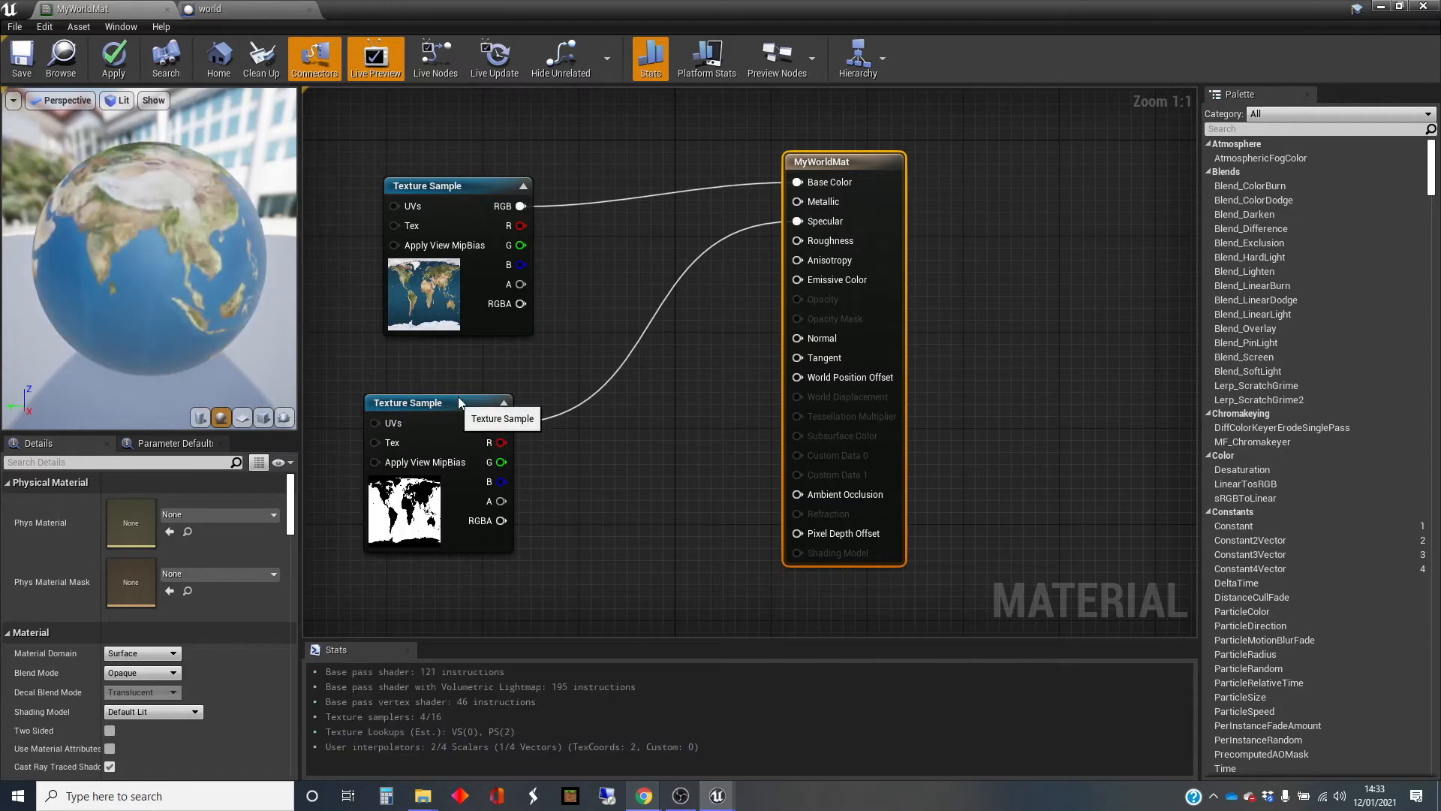
left_click_drag(450, 404, 463, 381)
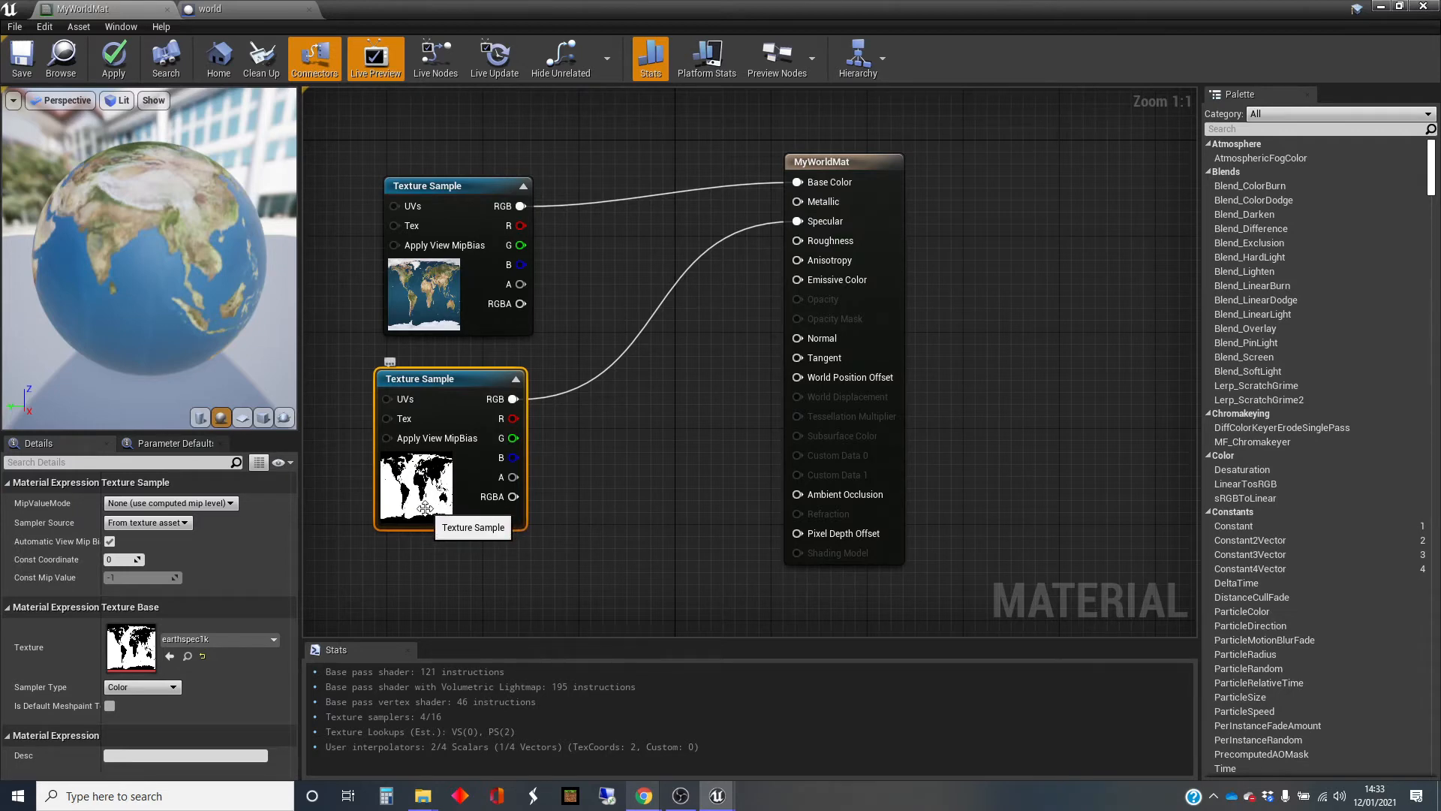
Inspect the land and ocean reflections on the material's preview sphere, and apply the changes to MyWorldMat.
left_click_drag(177, 279, 244, 279)
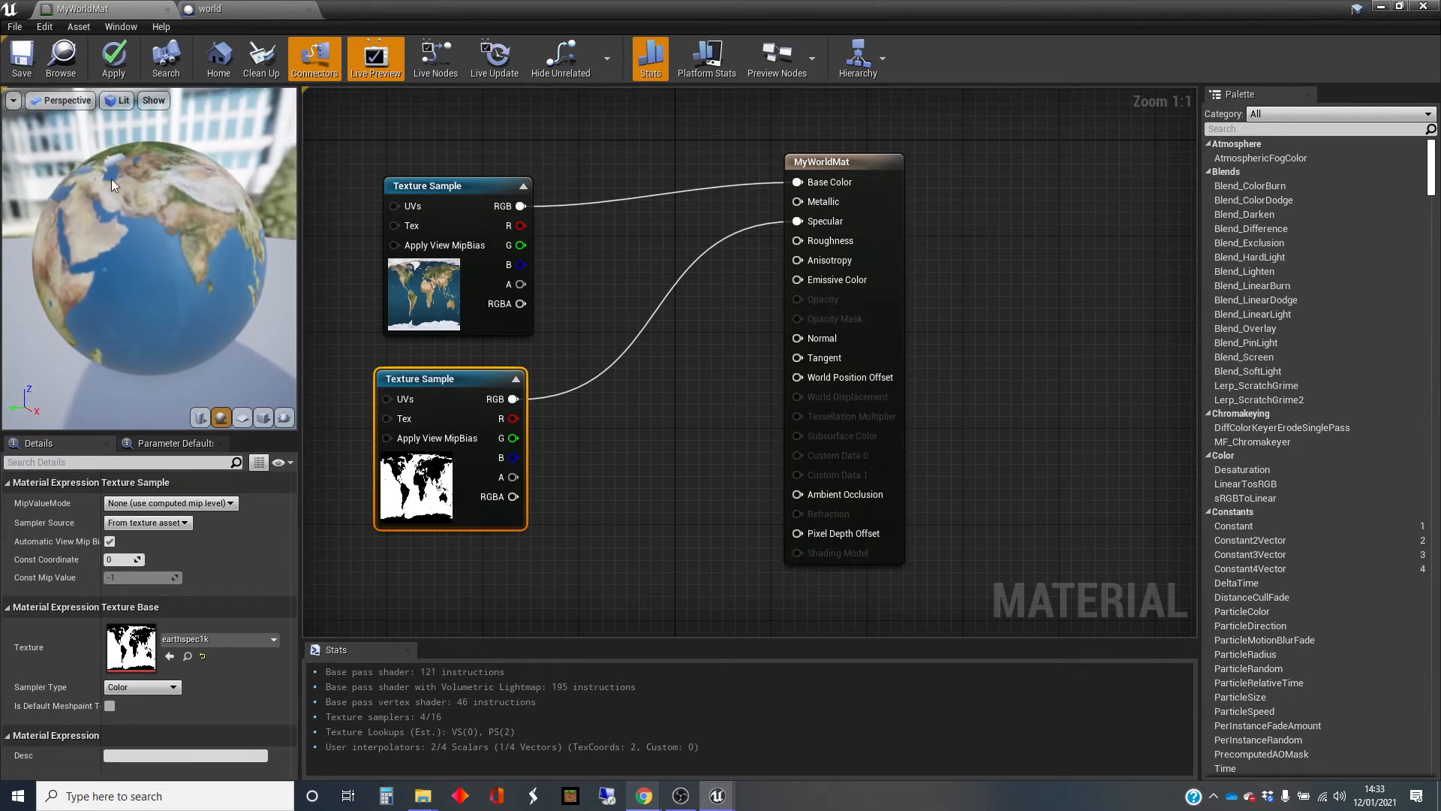
left_click_drag(143, 196, 71, 226)
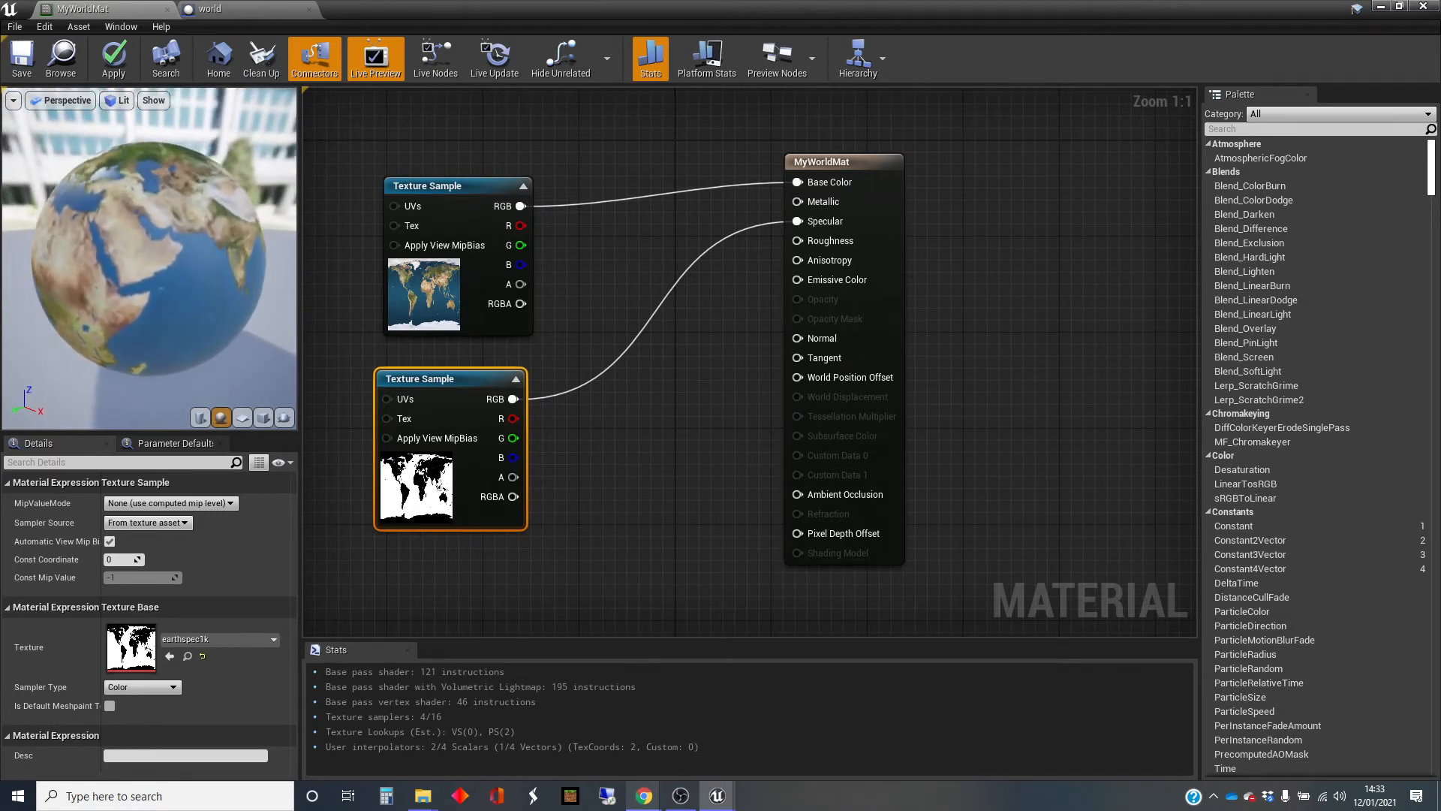
left_click_drag(150, 258, 68, 298)
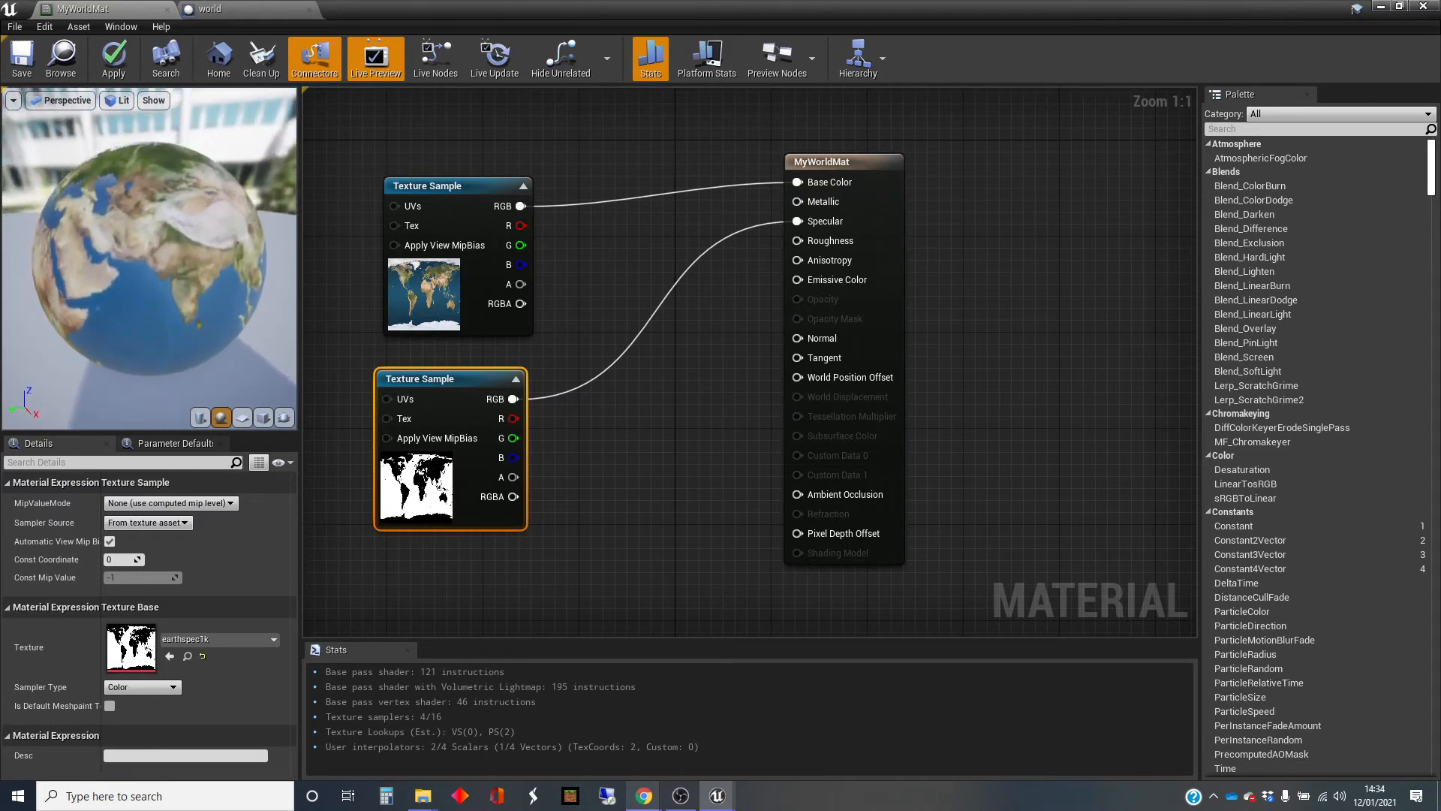
left_click(112, 67)
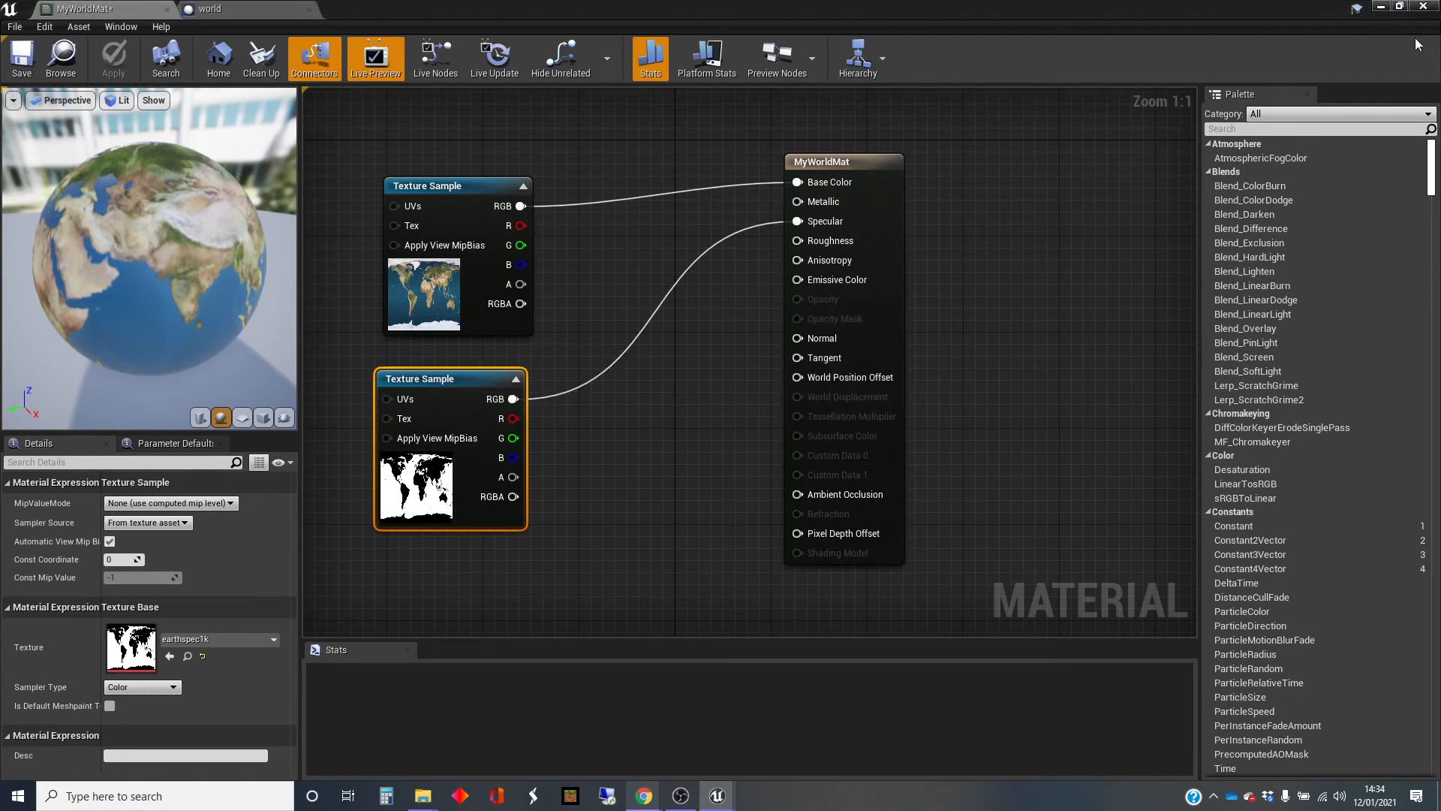
Return to the level, play-test it to examine the specular shine on the rotating world sphere, and stop playing.
left_click(1379, 9)
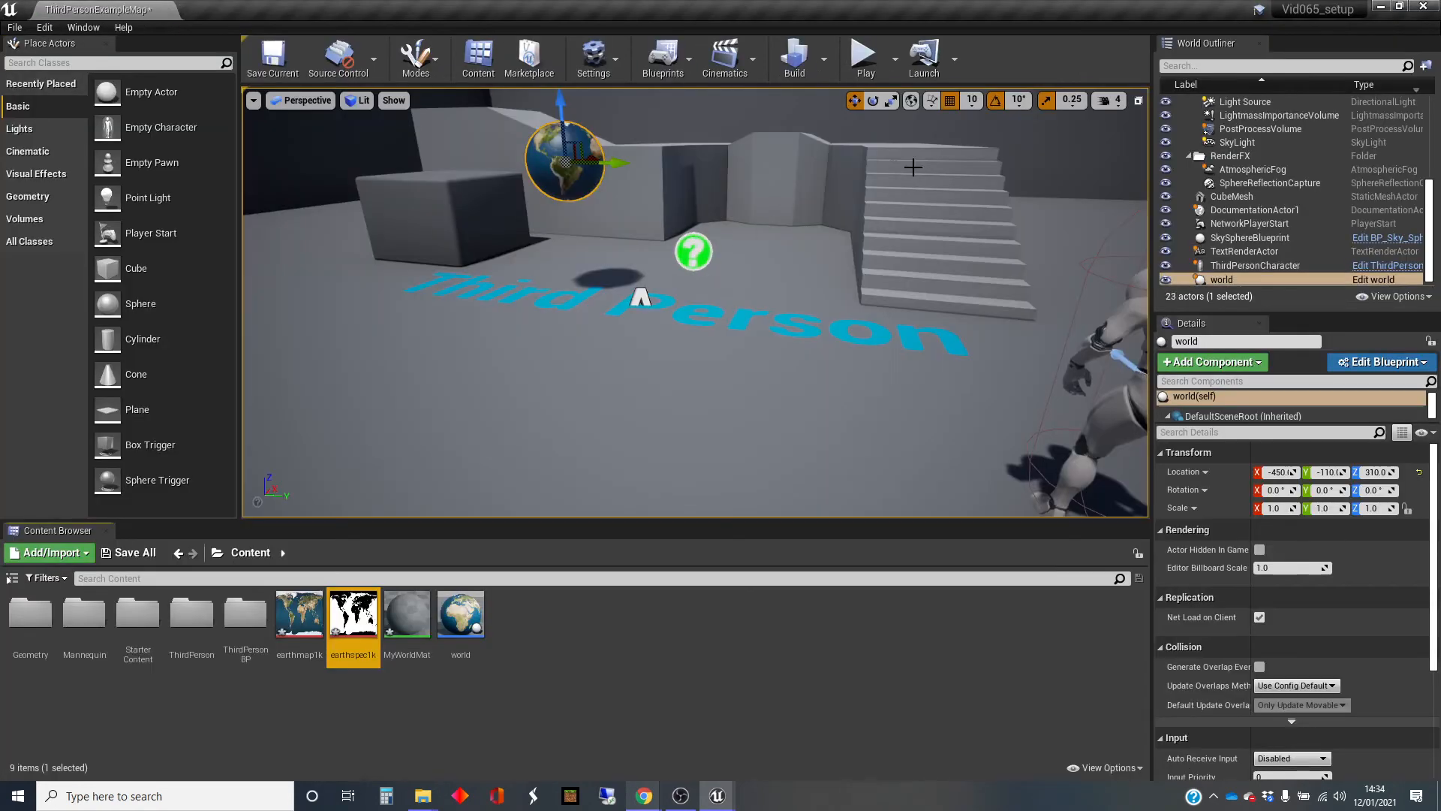
left_click(864, 60)
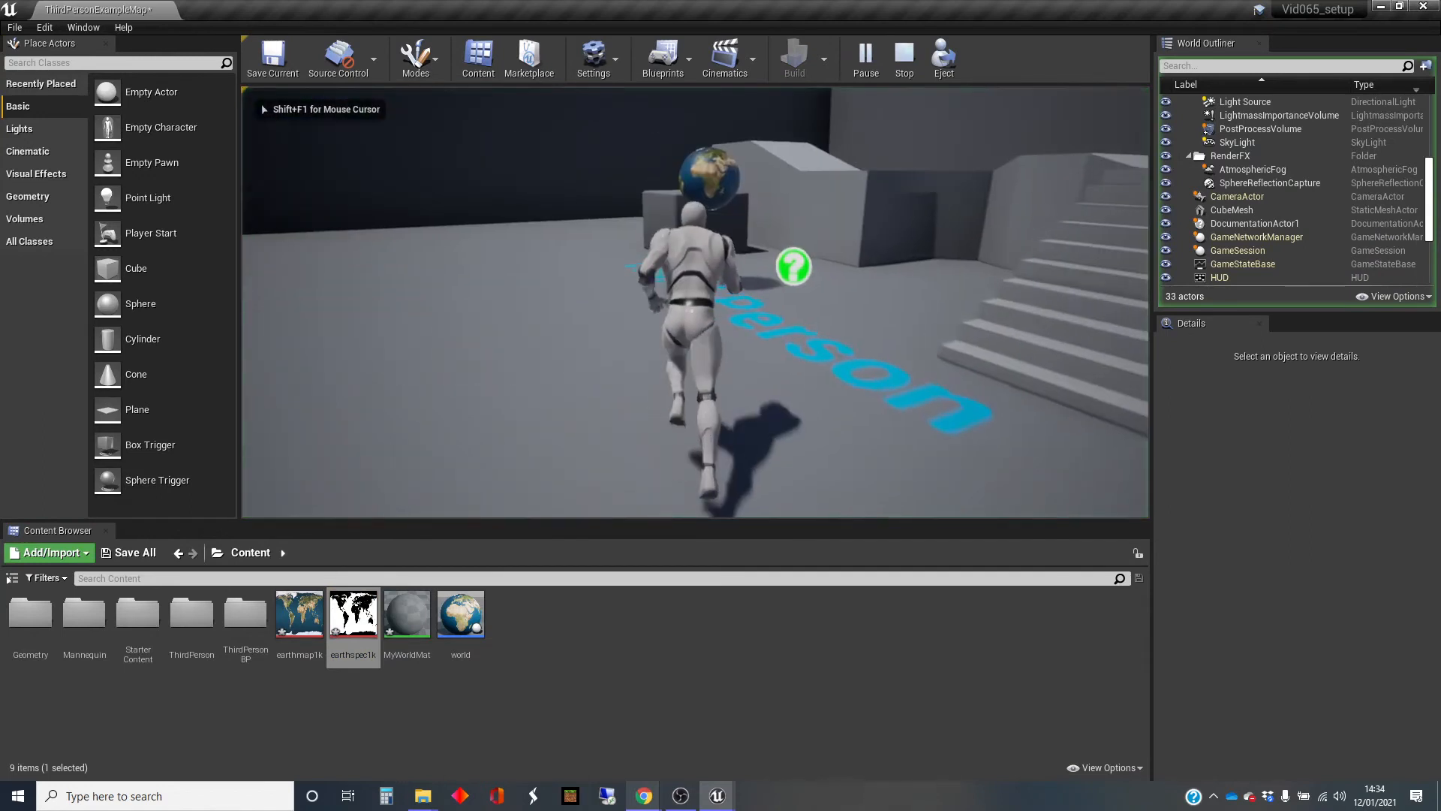
key("d")
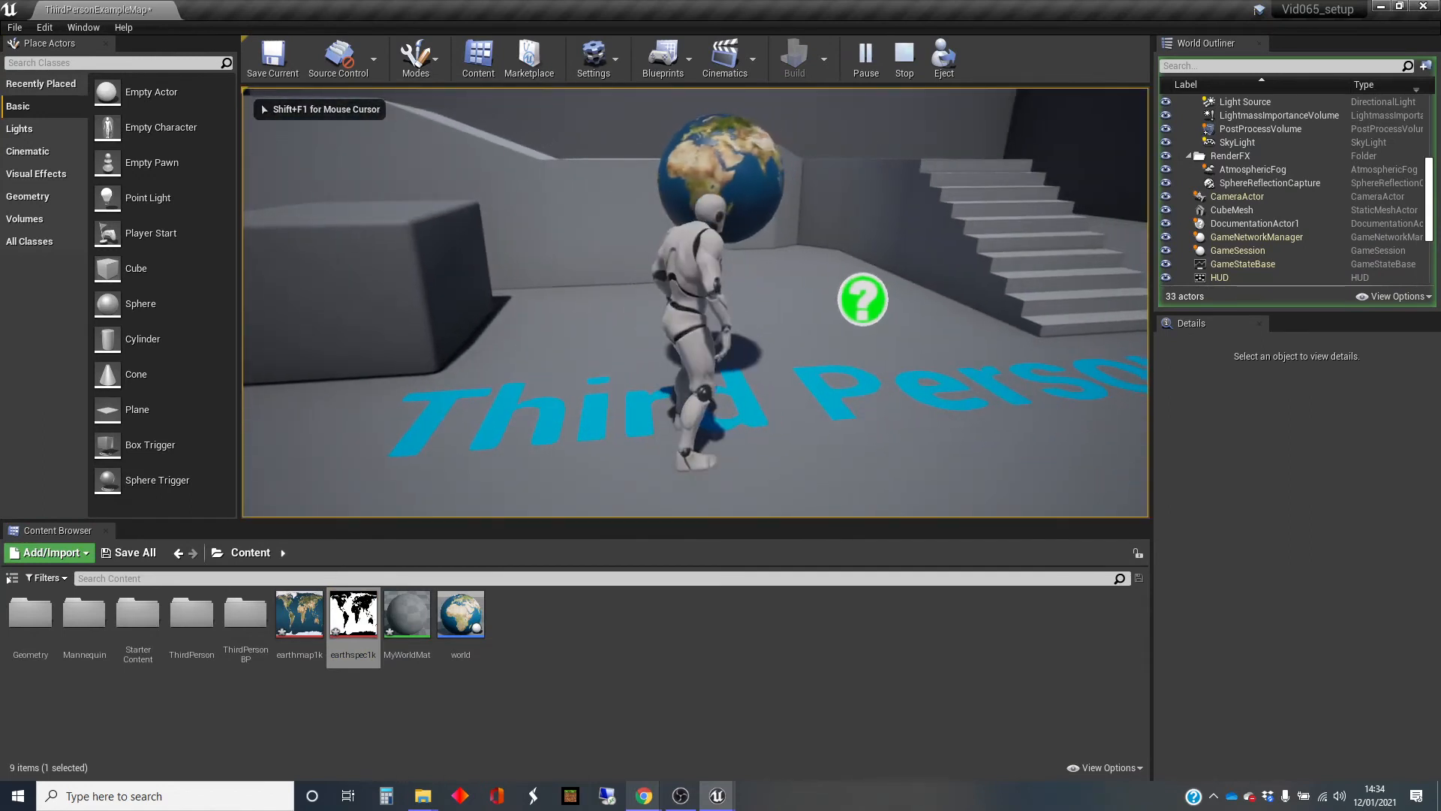
key("a")
key("d")
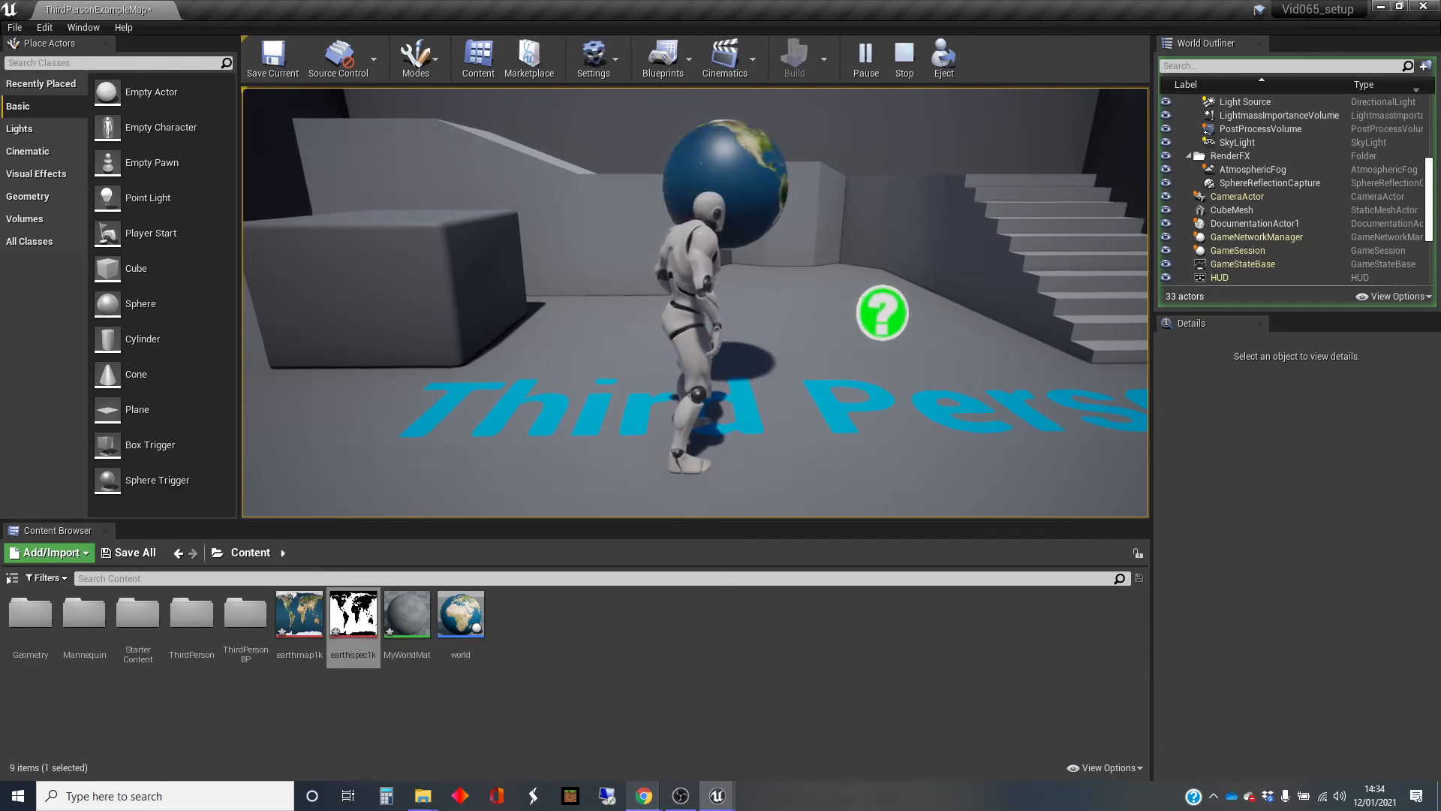
key("Escape")
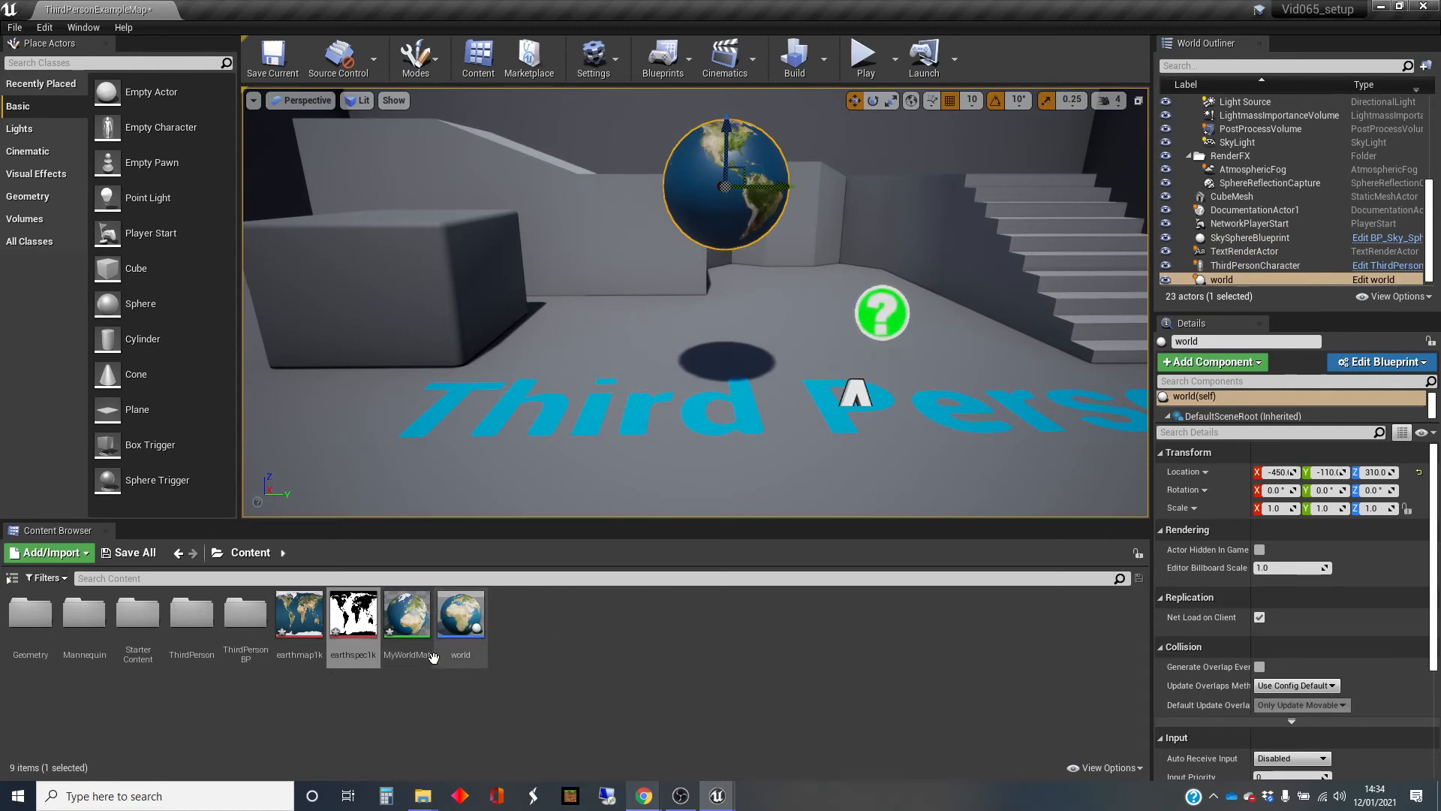
Reopen MyWorldMat and move the earthspec1k texture sample slightly closer to the earthmap1k sample.
double_click(414, 617)
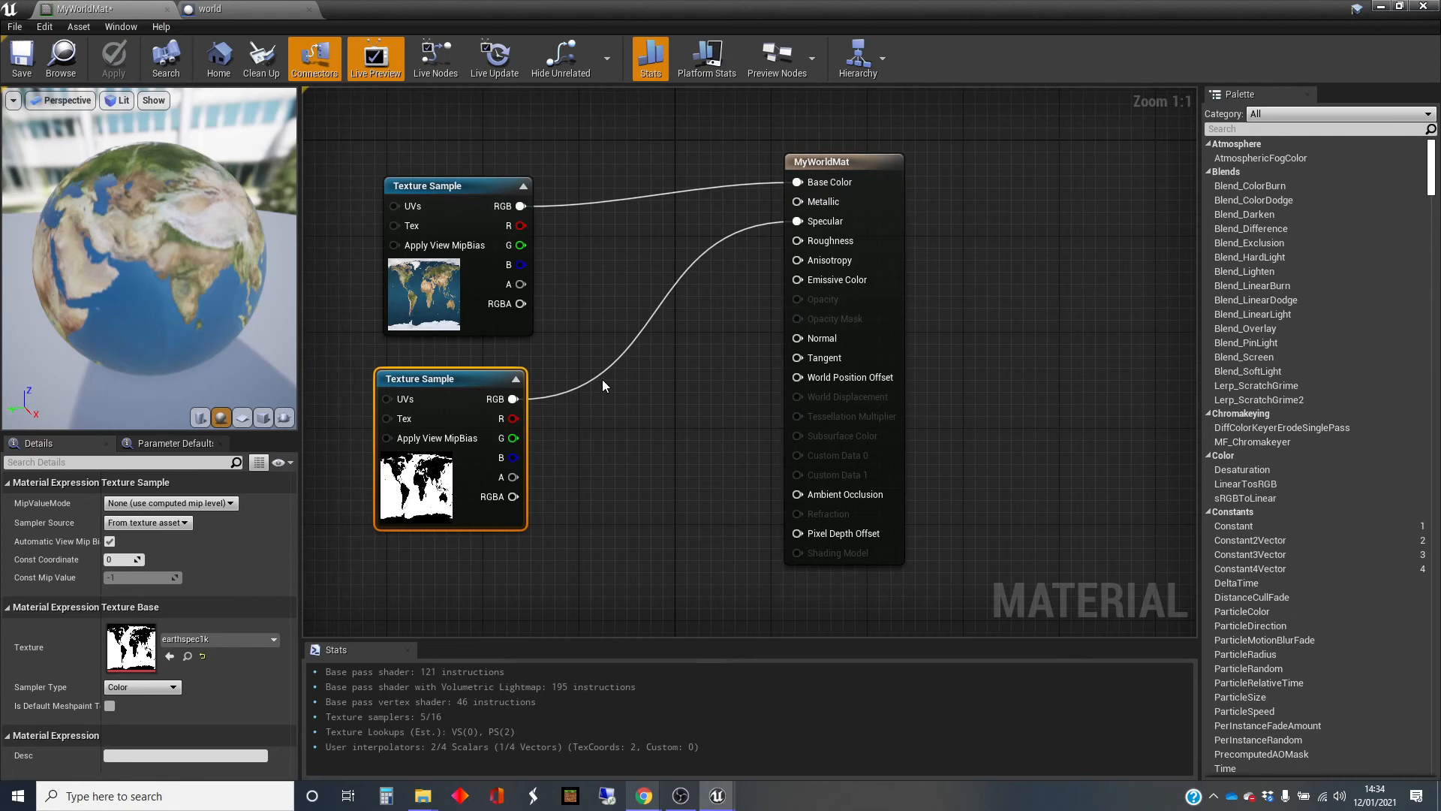
mouse_move(443, 381)
left_mouse_down()
mouse_move(467, 369)
mouse_move(456, 369)
left_mouse_up()
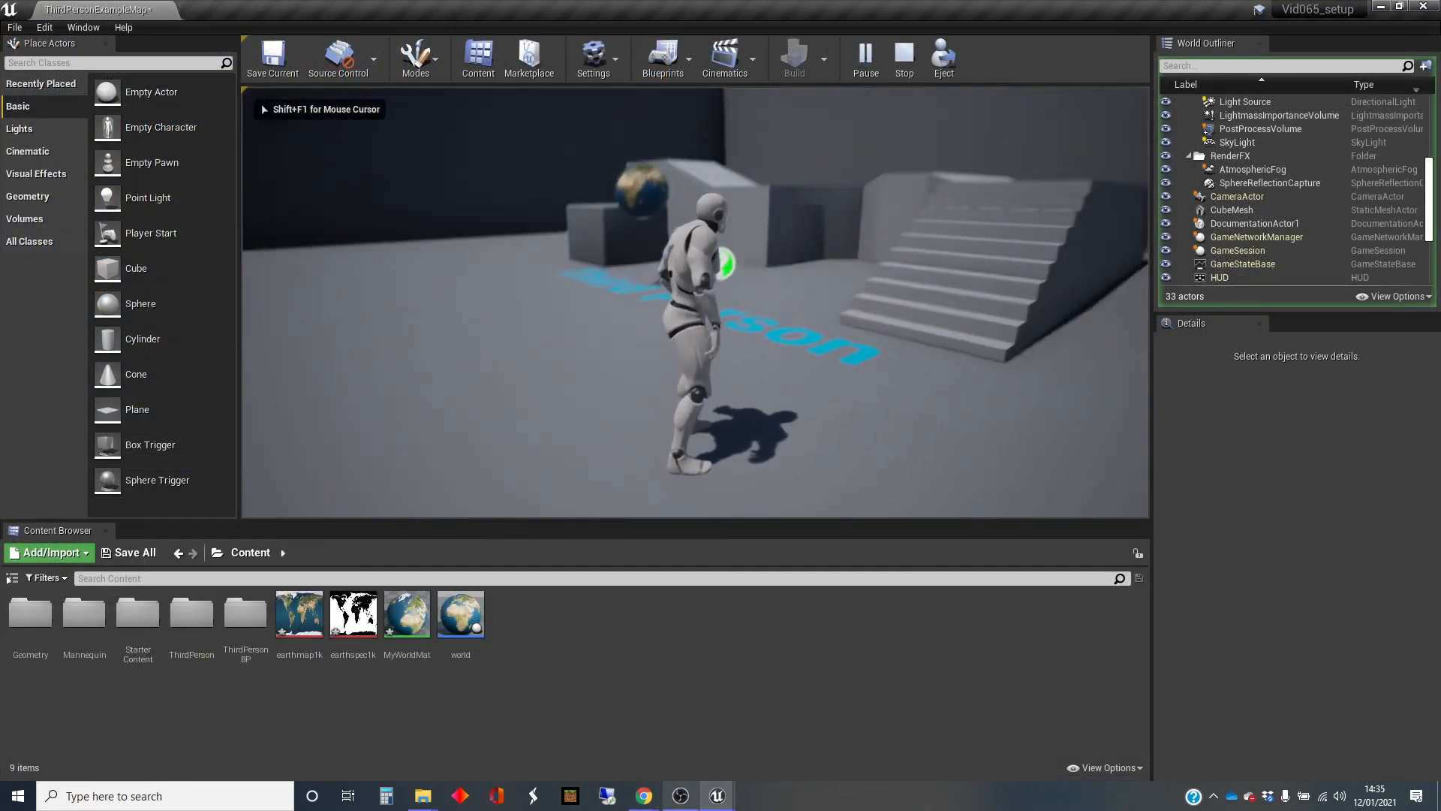
Run the character up to the rotating world sphere in a new play session to examine its surface up close.
key("a")
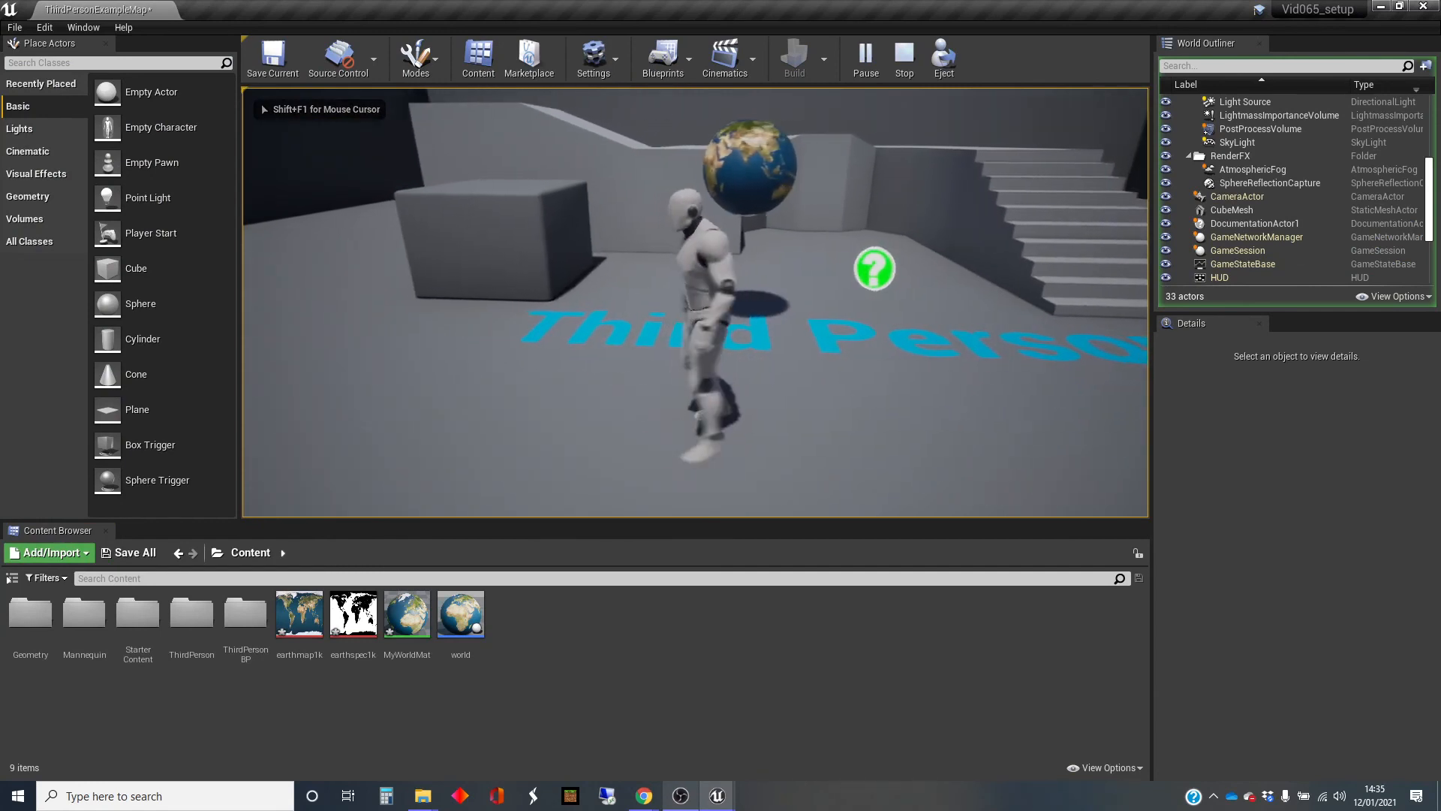
key("d")
key("w")
key("w")
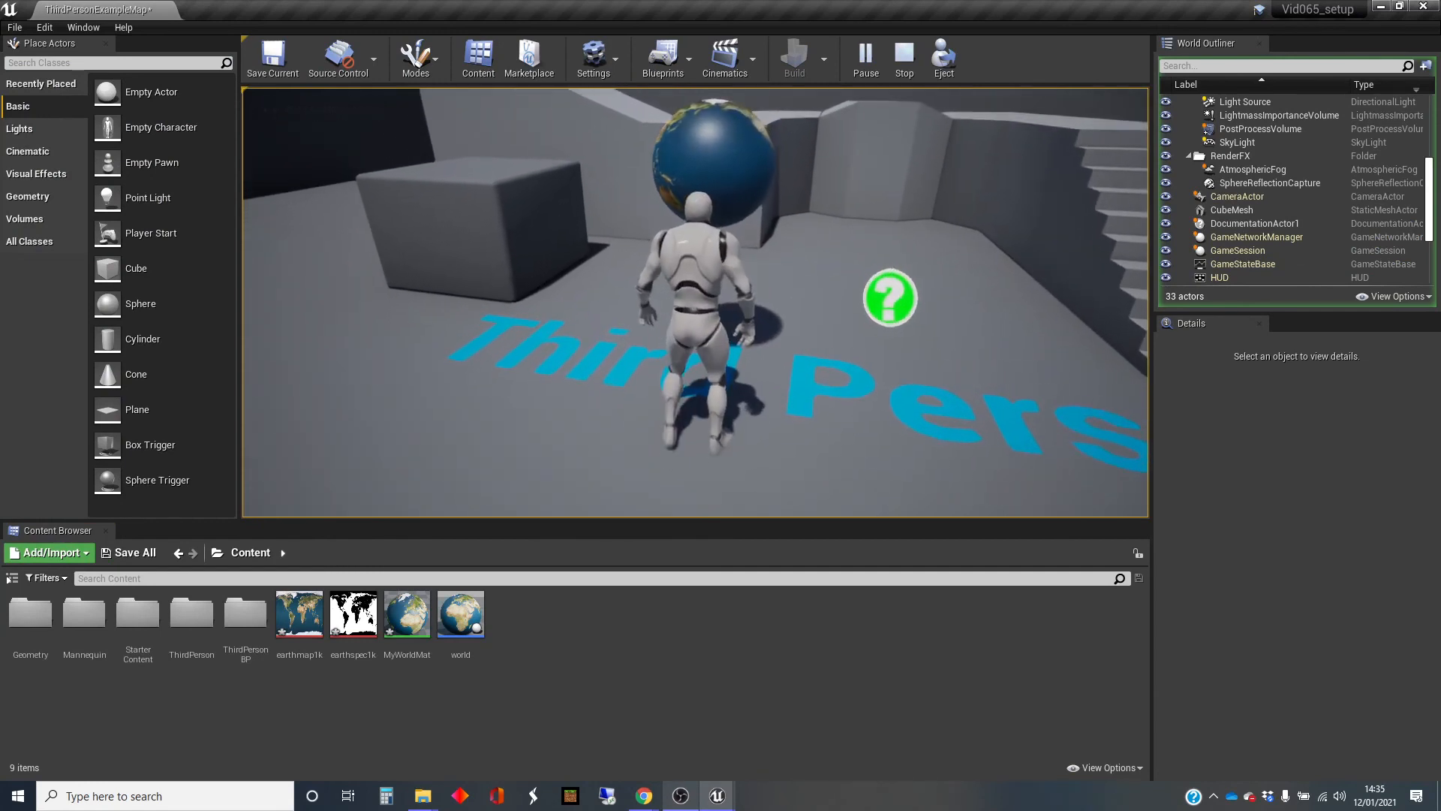